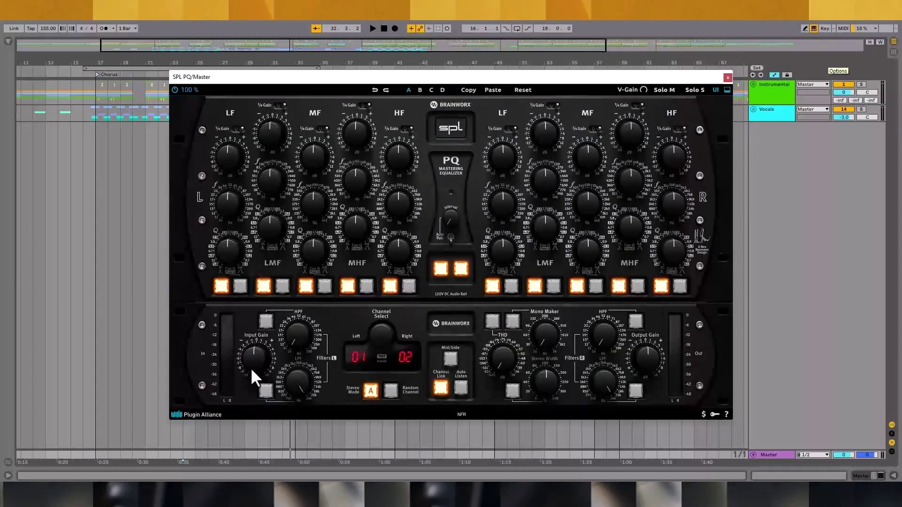
Engage the HPF and LPF, set stereo mode D and M/S, and raise THD and output gain.
{"action": "left_click", "coordinate": [264, 322]}
{"action": "left_click", "coordinate": [266, 390]}
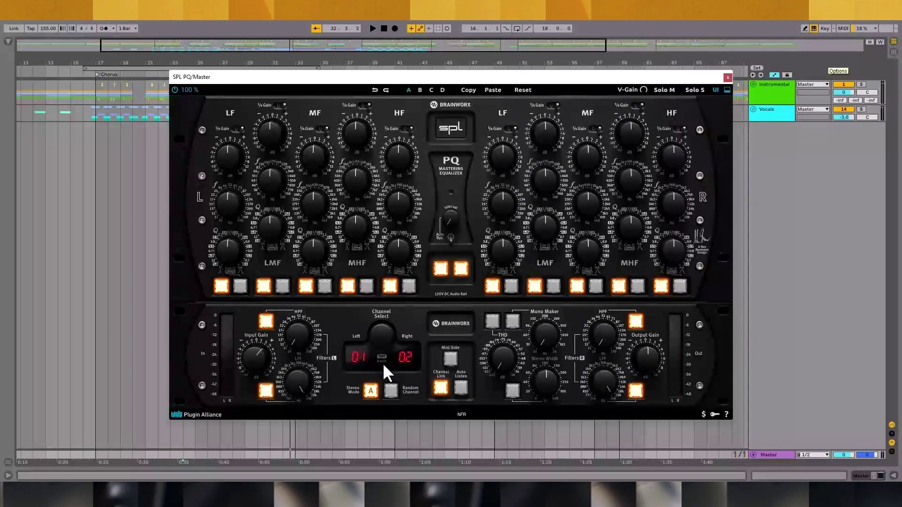
{"action": "left_click", "coordinate": [370, 393]}
{"action": "left_click", "coordinate": [391, 390]}
{"action": "left_click", "coordinate": [450, 358]}
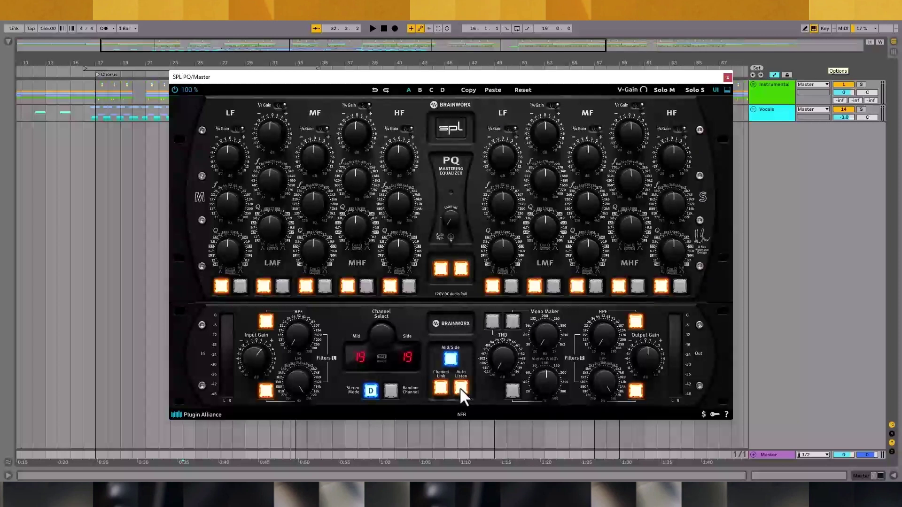
{"action": "left_click_drag", "start_coordinate": [501, 353], "coordinate": [503, 339]}
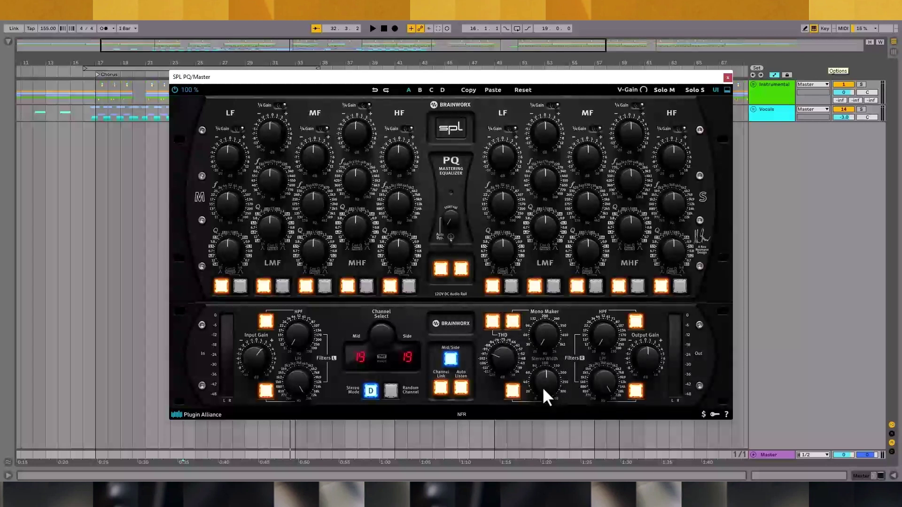
{"action": "left_click_drag", "start_coordinate": [650, 359], "coordinate": [657, 342]}
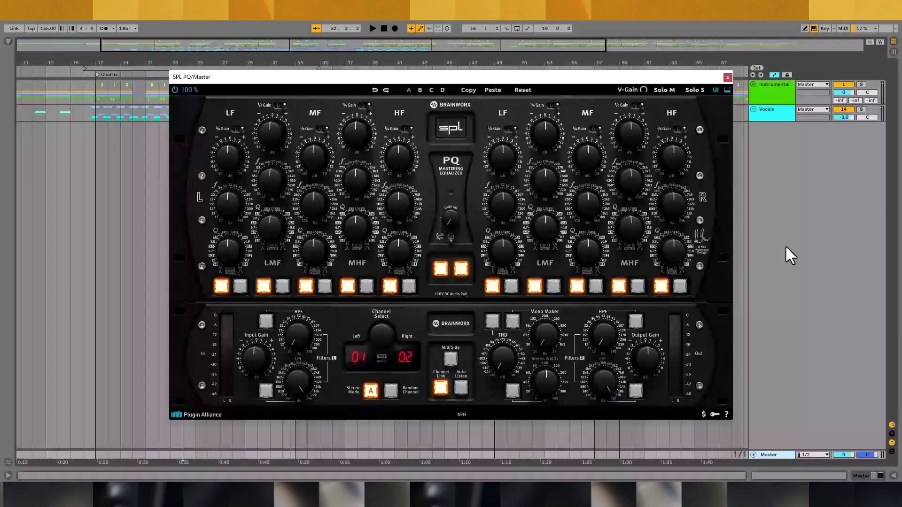
Raise the mid-high band frequency to 3300 Hz and sweep the high band frequency upward.
{"action": "left_click_drag", "start_coordinate": [365, 181], "coordinate": [367, 167]}
{"action": "left_click_drag", "start_coordinate": [412, 249], "coordinate": [404, 151]}
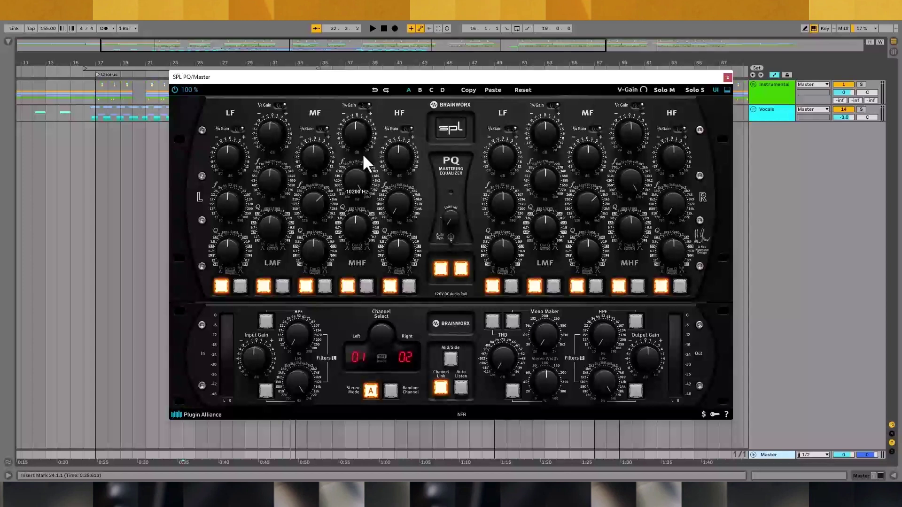
Switch off the mid-high band, narrow its Q to 0.125, and toggle the high band's alternate Q mode.
{"action": "left_click", "coordinate": [351, 281]}
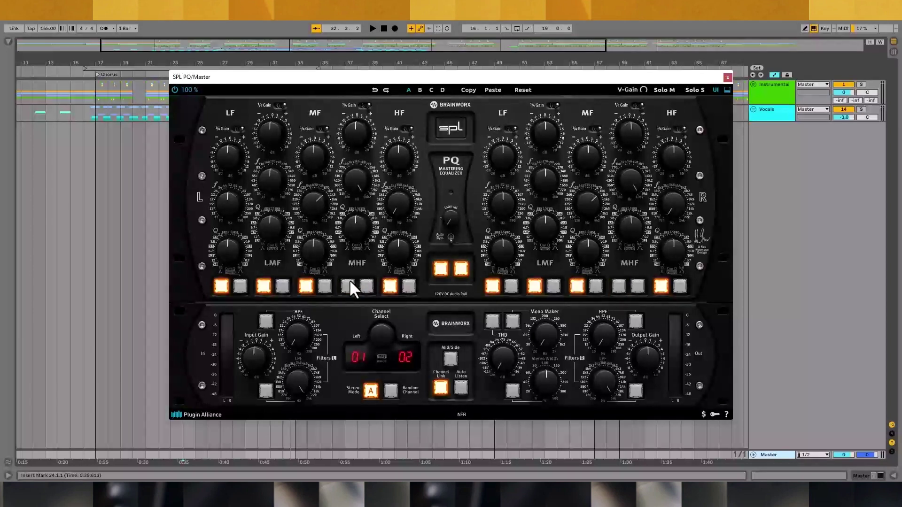
{"action": "left_click", "coordinate": [407, 285]}
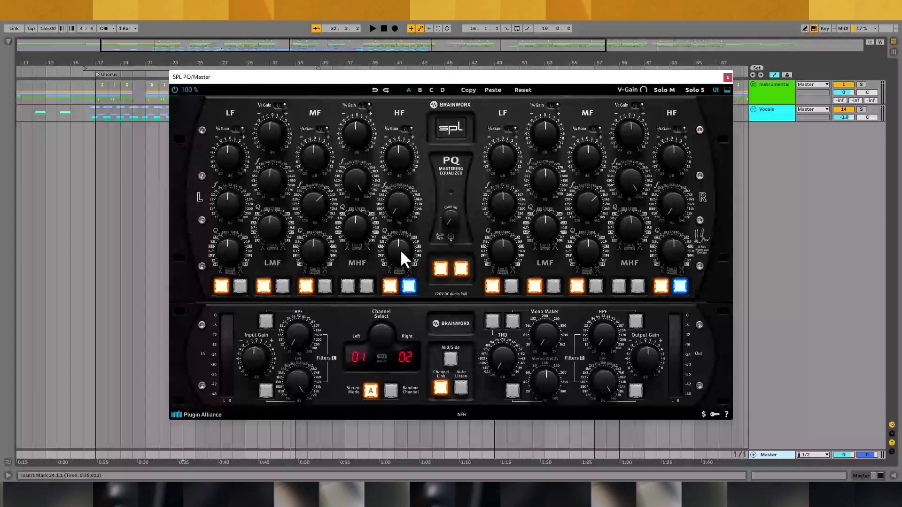
{"action": "scroll", "coordinate": [400, 250], "scroll_direction": "down", "scroll_amount": 2}
{"action": "left_click_drag", "start_coordinate": [402, 235], "coordinate": [407, 223]}
{"action": "left_click", "coordinate": [409, 286]}
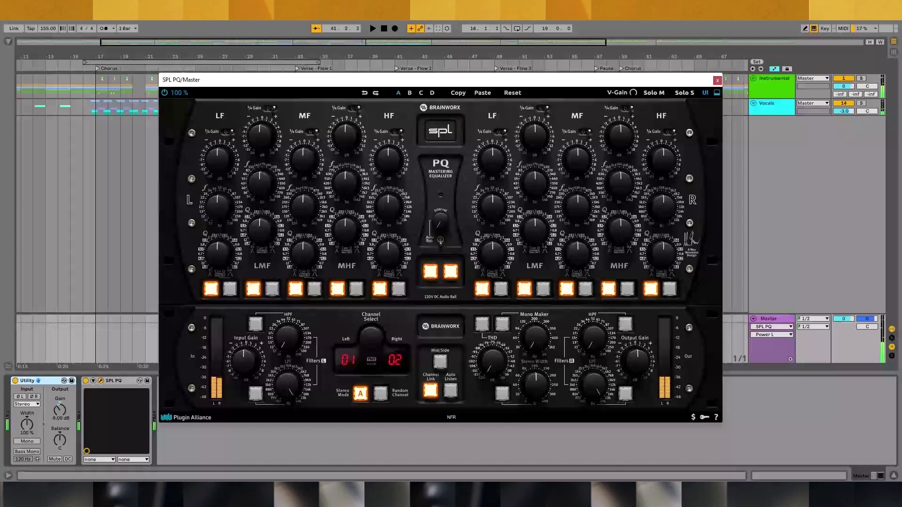
During playback, raise the LF frequency, lower the MHF frequency, nudge LF gain, then stop.
{"action": "left_click_drag", "start_coordinate": [218, 204], "coordinate": [230, 173]}
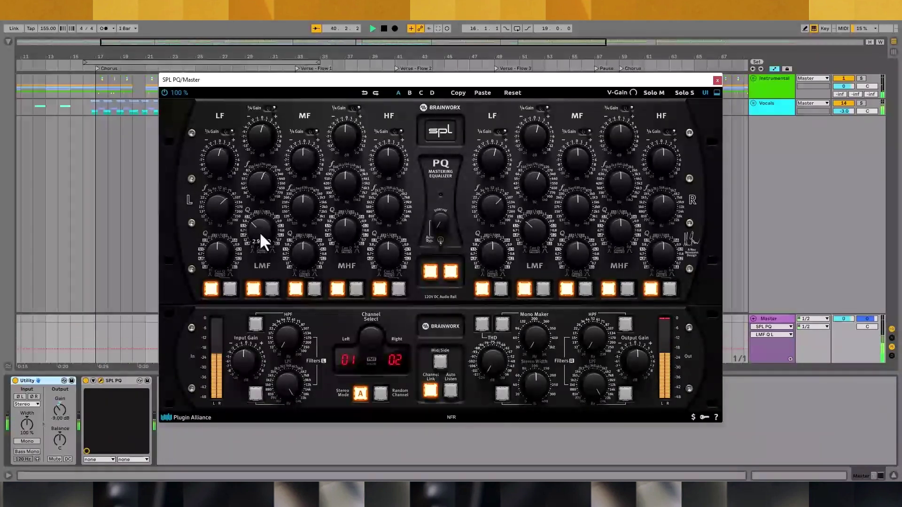
{"action": "left_click_drag", "start_coordinate": [346, 179], "coordinate": [343, 226]}
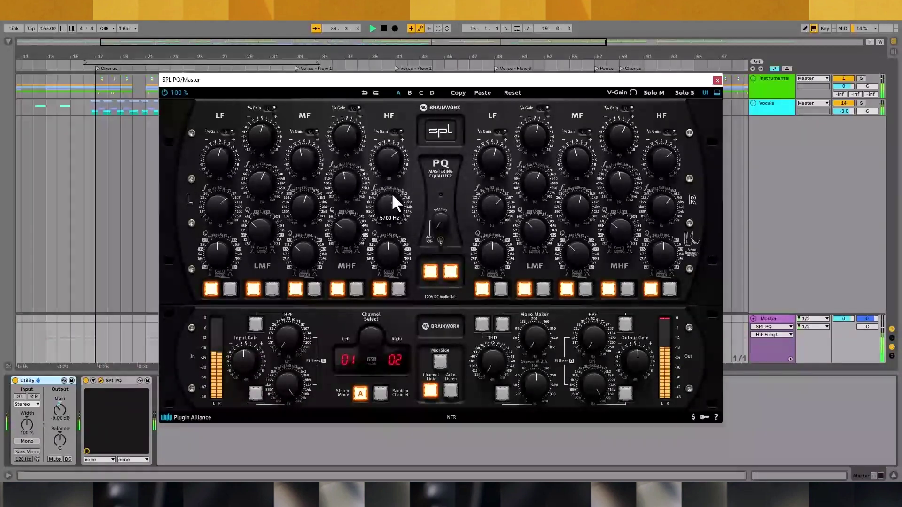
{"action": "left_click_drag", "start_coordinate": [225, 161], "coordinate": [227, 158]}
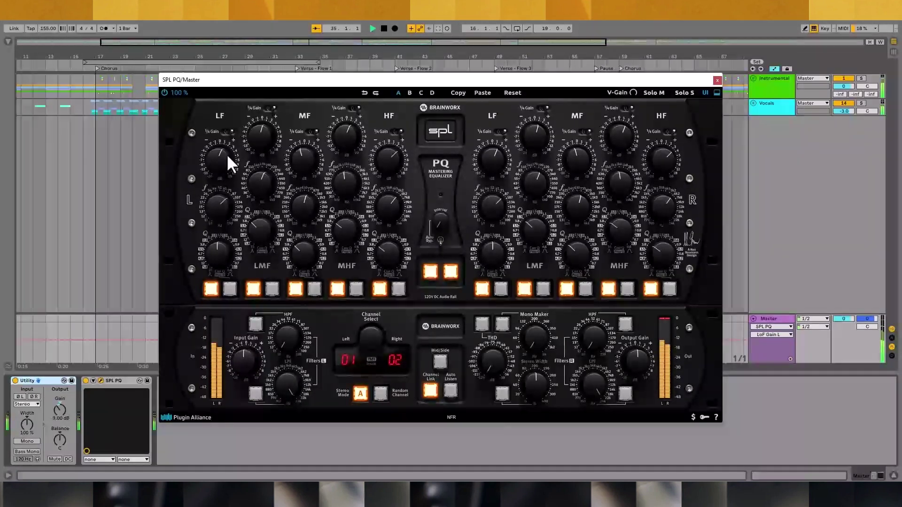
{"action": "key", "text": "space"}
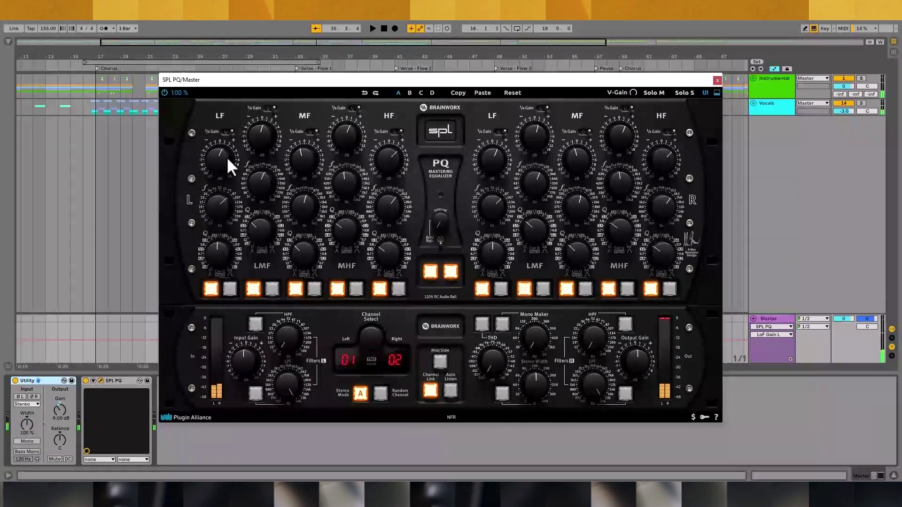
Put the LF, LMF, MF, MHF and HF bands in alternate Q mode, then play and stop the song.
{"action": "left_click", "coordinate": [229, 289]}
{"action": "left_click", "coordinate": [272, 289]}
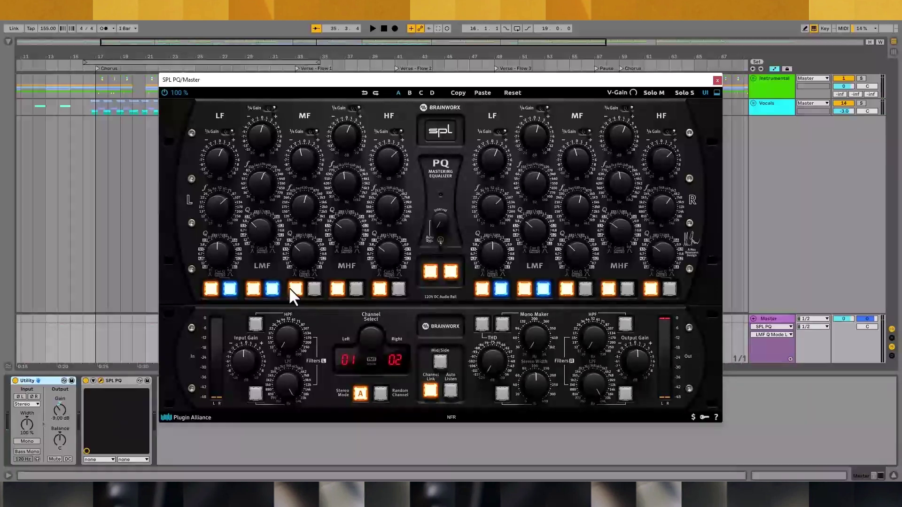
{"action": "left_click", "coordinate": [315, 288]}
{"action": "left_click", "coordinate": [356, 289]}
{"action": "left_click", "coordinate": [400, 290]}
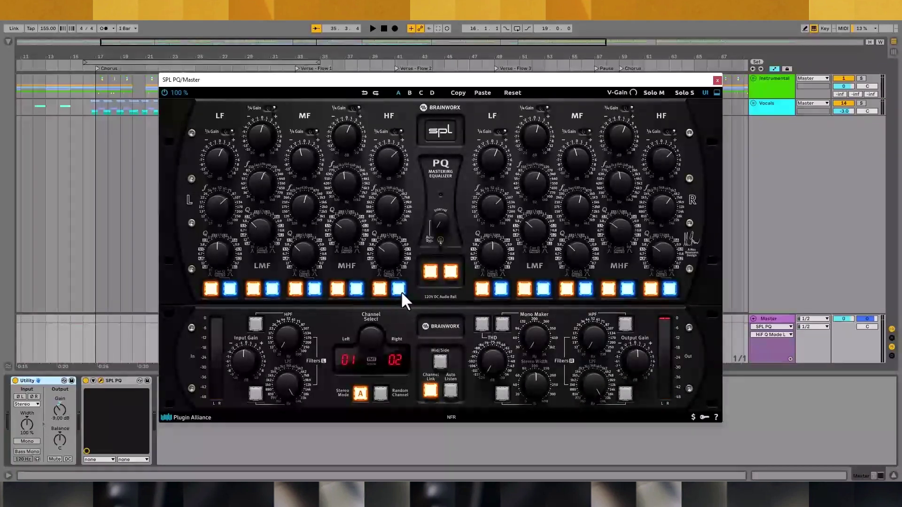
{"action": "key", "text": "space"}
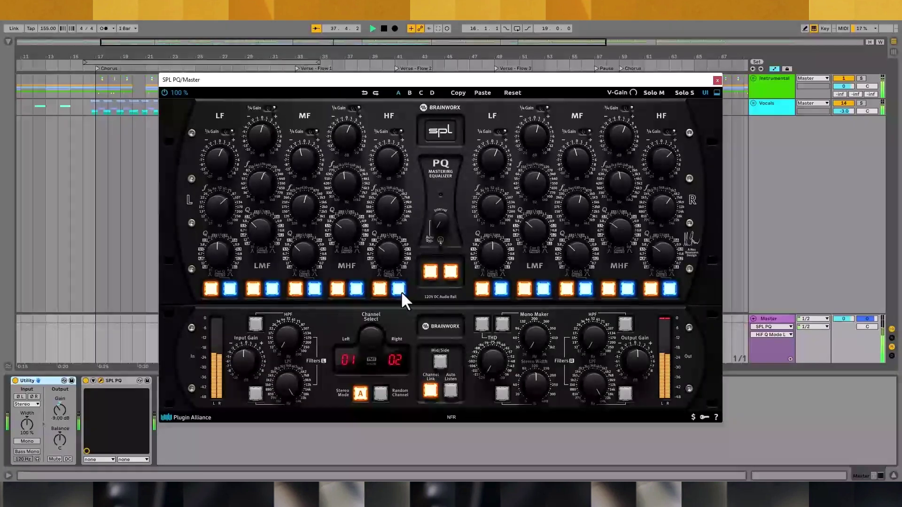
{"action": "key", "text": "space"}
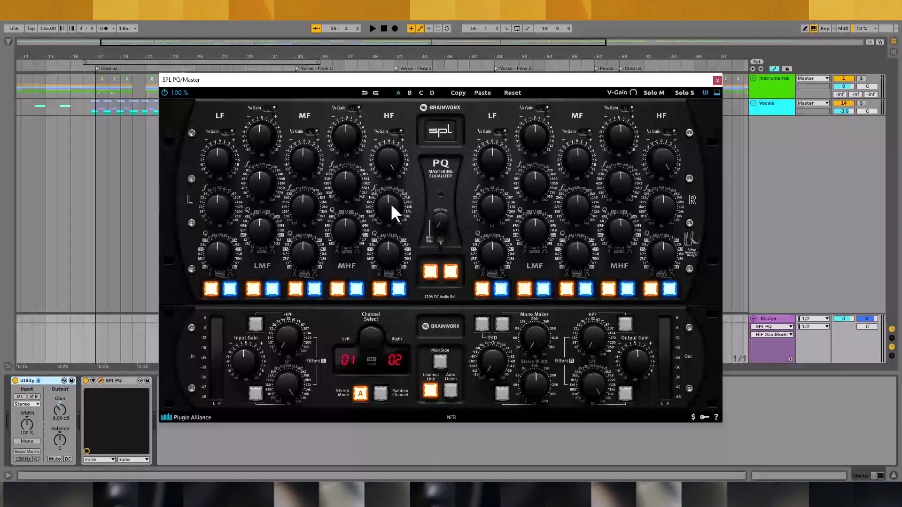
Set the high band to 5700 Hz with gain 10, then engage Auto Bypass.
{"action": "left_click", "coordinate": [390, 203]}
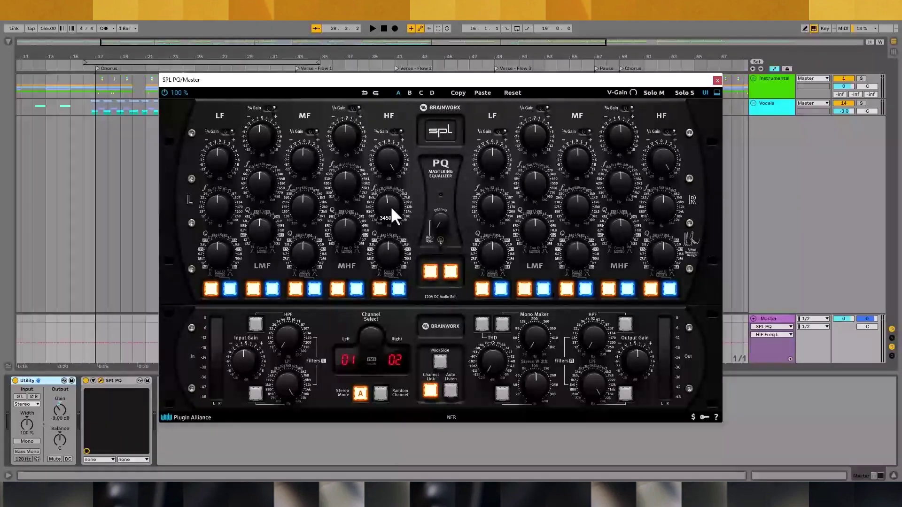
{"action": "left_click_drag", "start_coordinate": [391, 209], "coordinate": [394, 196]}
{"action": "left_click", "coordinate": [393, 131]}
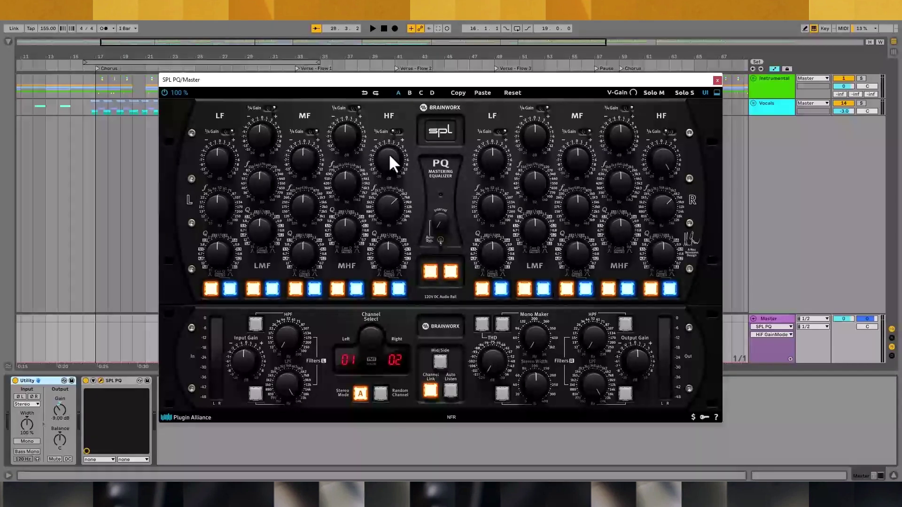
{"action": "left_click_drag", "start_coordinate": [388, 154], "coordinate": [389, 165]}
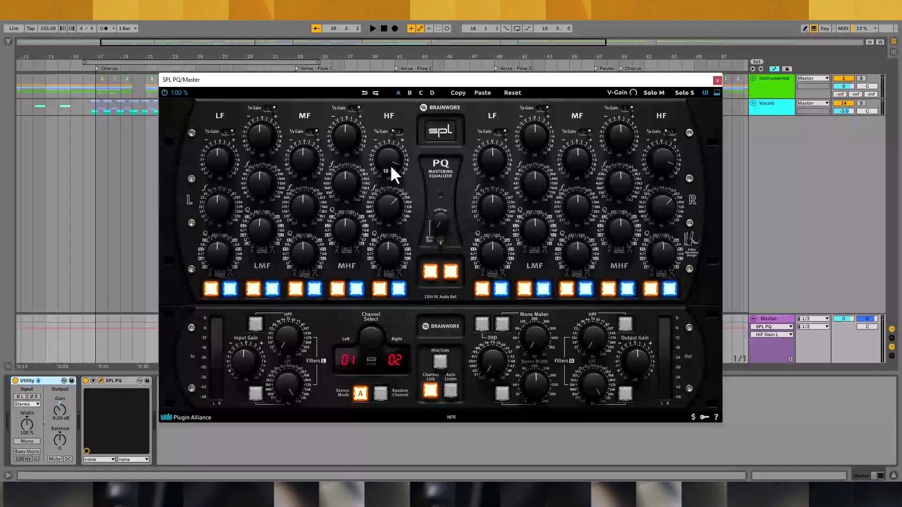
{"action": "left_click", "coordinate": [398, 132]}
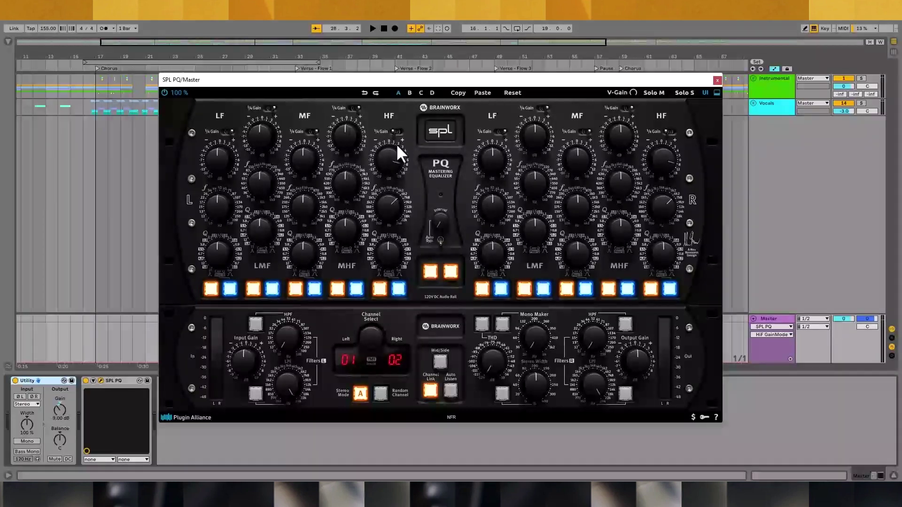
{"action": "left_click", "coordinate": [441, 239]}
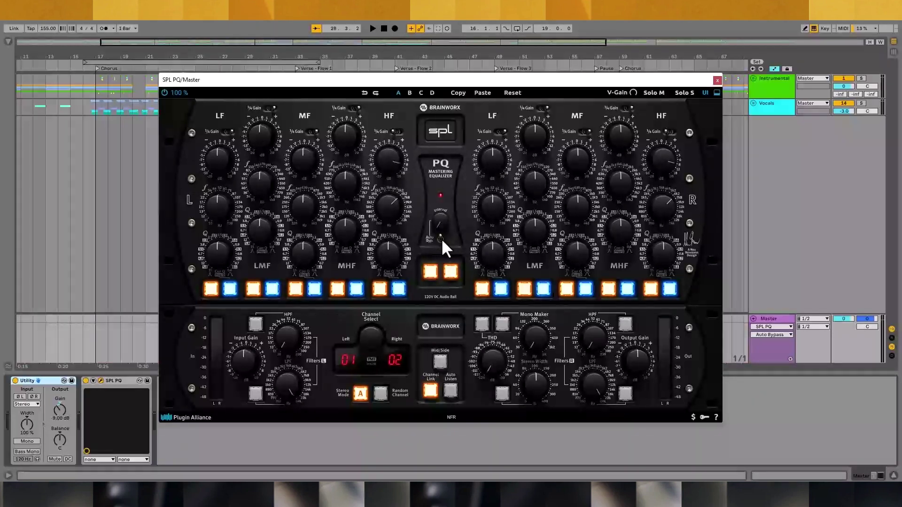
Set the auto bypass interval to 3.9 s and start playback.
{"action": "left_click_drag", "start_coordinate": [438, 222], "coordinate": [454, 240]}
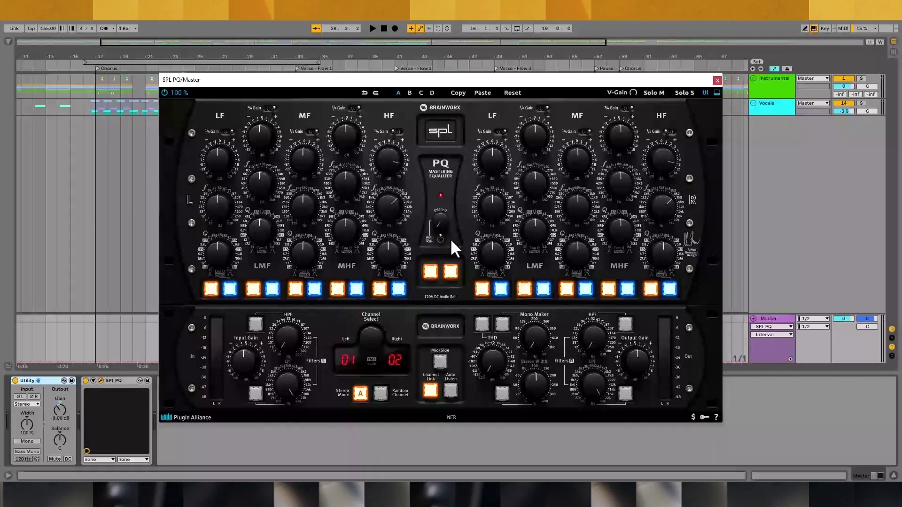
{"action": "key", "text": "space"}
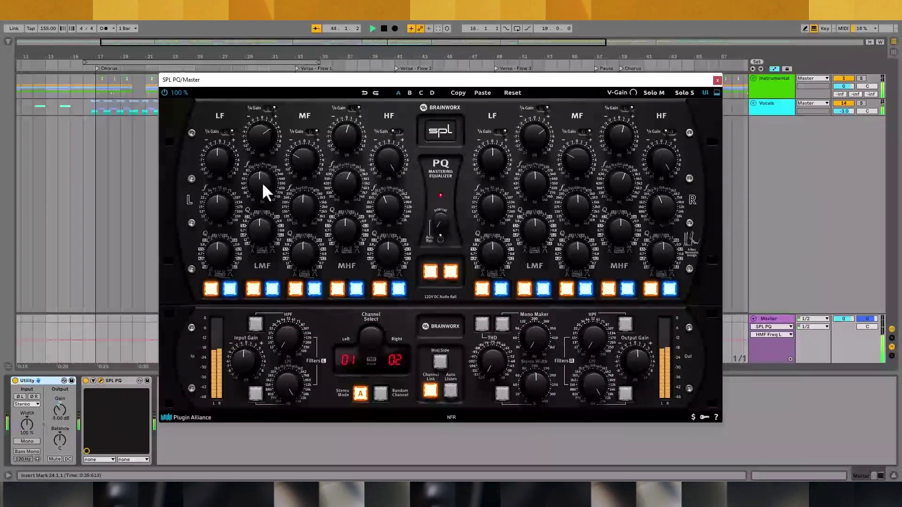
Restart playback from the insert mark, listen to the auto bypass, then stop at bar 37.
{"action": "key", "text": "space"}
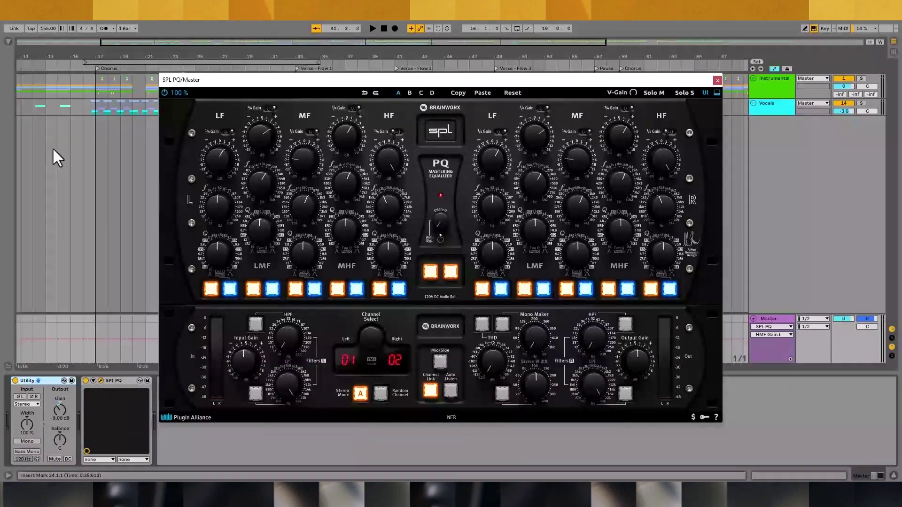
{"action": "key", "text": "space"}
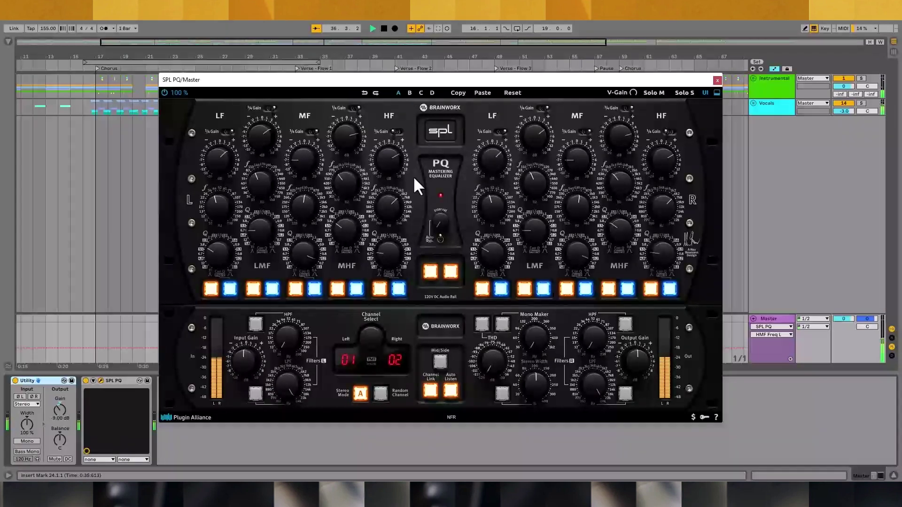
{"action": "key", "text": "space"}
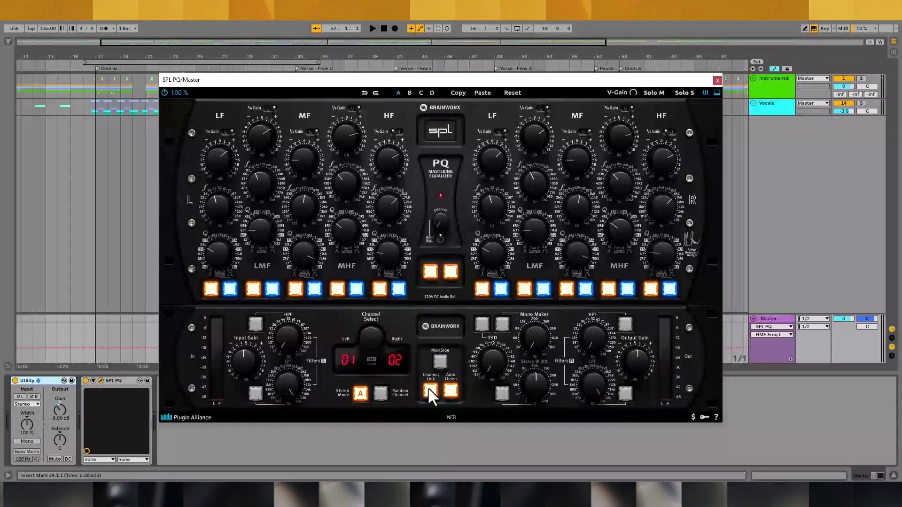
Switch off the high band and its alternate Q mode, and unlink the left and right channels.
{"action": "left_click", "coordinate": [390, 249]}
{"action": "left_click", "coordinate": [380, 287]}
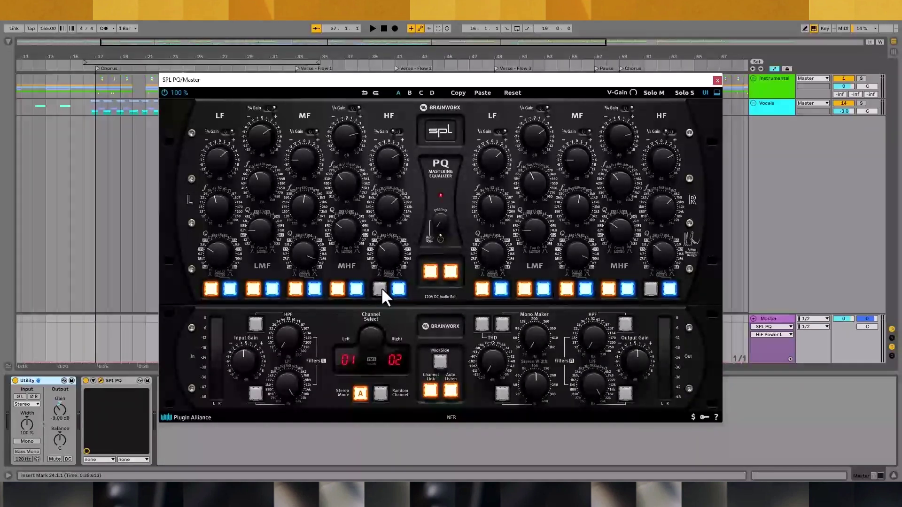
{"action": "left_click", "coordinate": [397, 289]}
{"action": "left_click", "coordinate": [431, 389]}
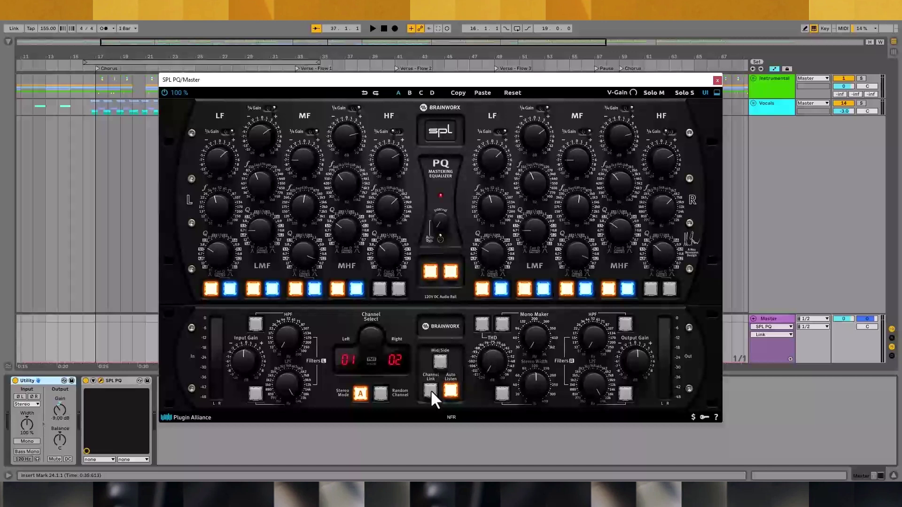
Switch off the left mid-high band and change the left LMF and MF Q modes.
{"action": "left_click", "coordinate": [338, 289]}
{"action": "left_click", "coordinate": [272, 288]}
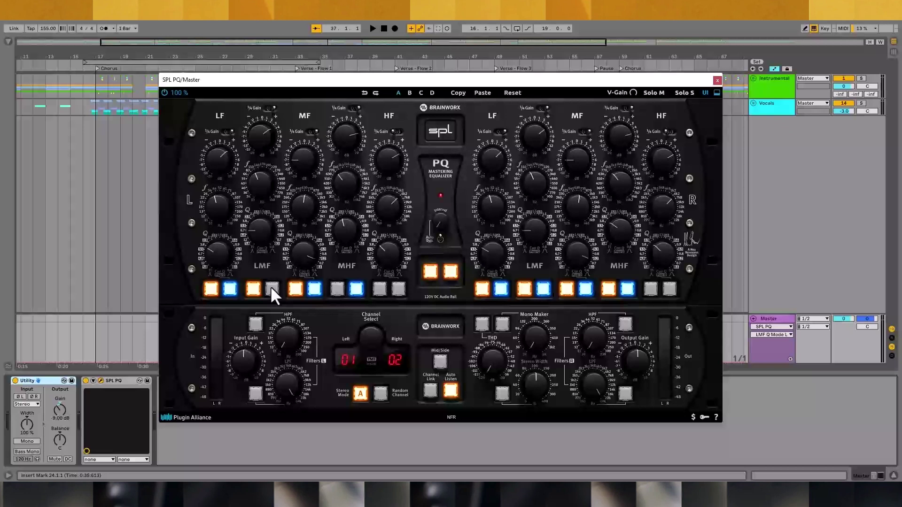
{"action": "left_click", "coordinate": [295, 288]}
{"action": "left_click", "coordinate": [314, 289]}
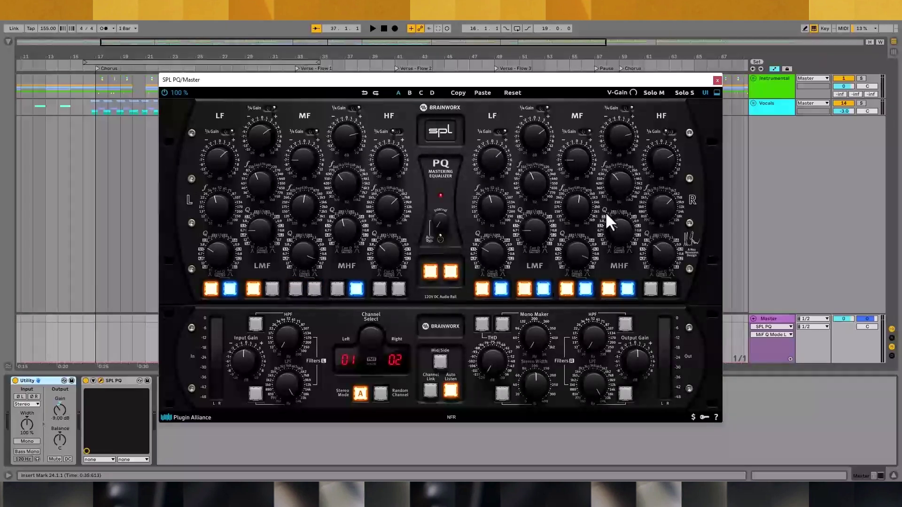
Bypass the right channel's EQ and switch processing to mid/side.
{"action": "left_click_drag", "start_coordinate": [622, 192], "coordinate": [625, 174]}
{"action": "left_click", "coordinate": [454, 270]}
{"action": "left_click", "coordinate": [440, 361]}
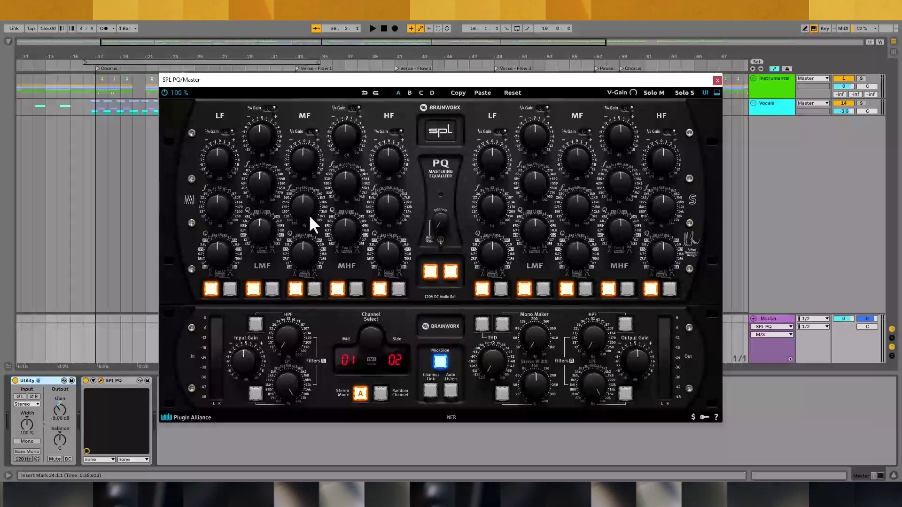
Set the Mid MF band to 2500 Hz with a 5 dB boost, bypass the Mid EQ, and play.
{"action": "left_click_drag", "start_coordinate": [309, 214], "coordinate": [313, 190]}
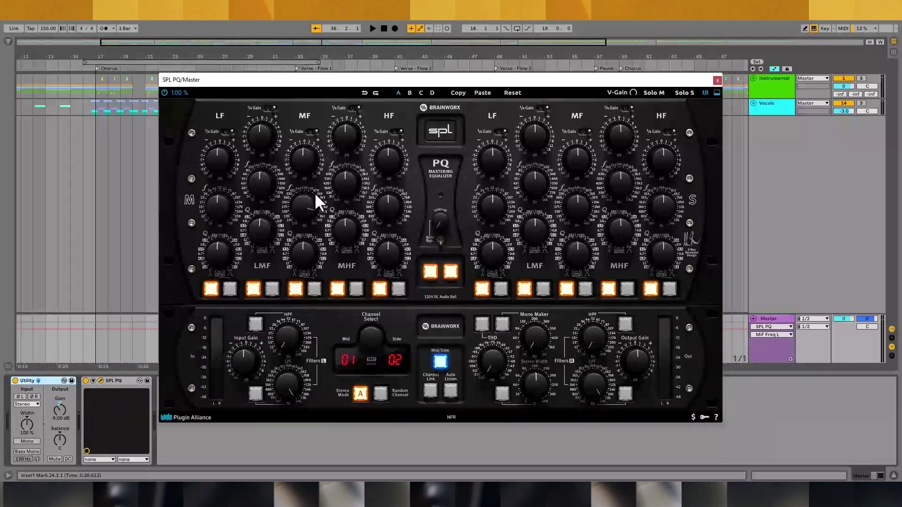
{"action": "left_click_drag", "start_coordinate": [306, 161], "coordinate": [310, 154]}
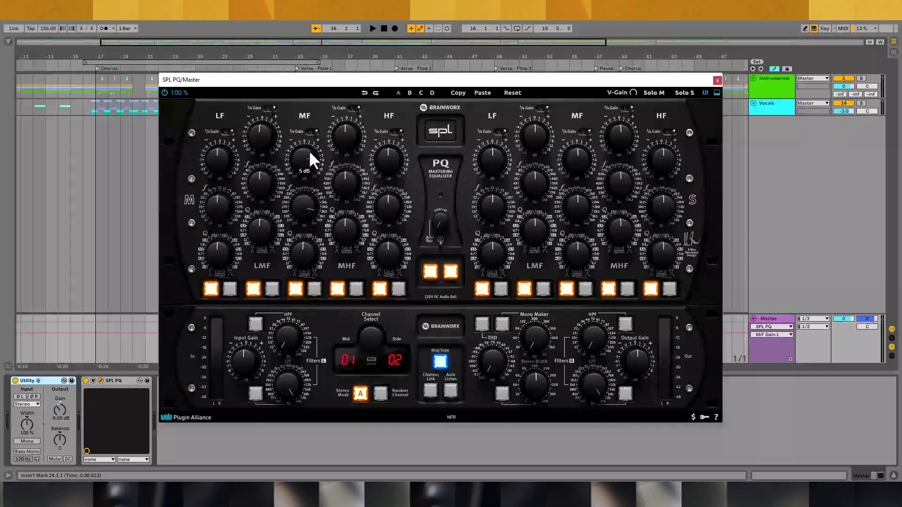
{"action": "left_click", "coordinate": [430, 272]}
{"action": "key", "text": "space"}
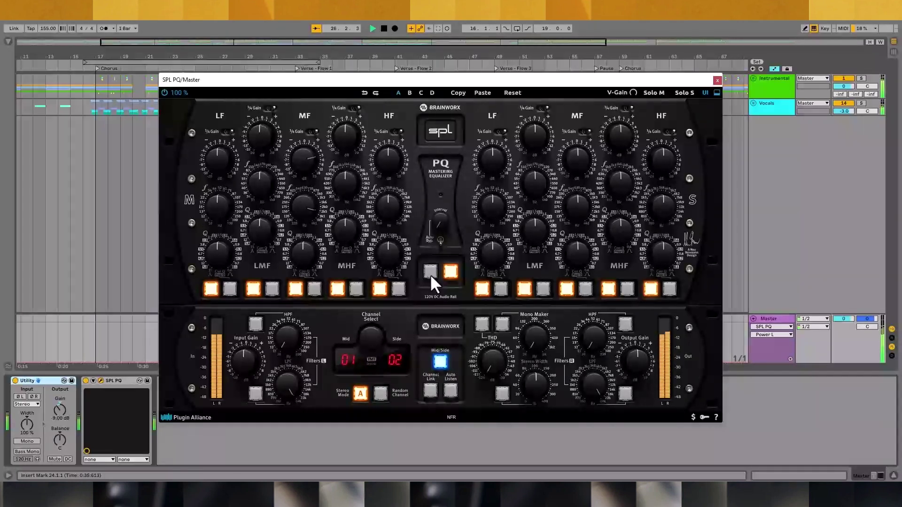
A/B the Mid EQ on, off and on again, then stop playback.
{"action": "left_click", "coordinate": [430, 273]}
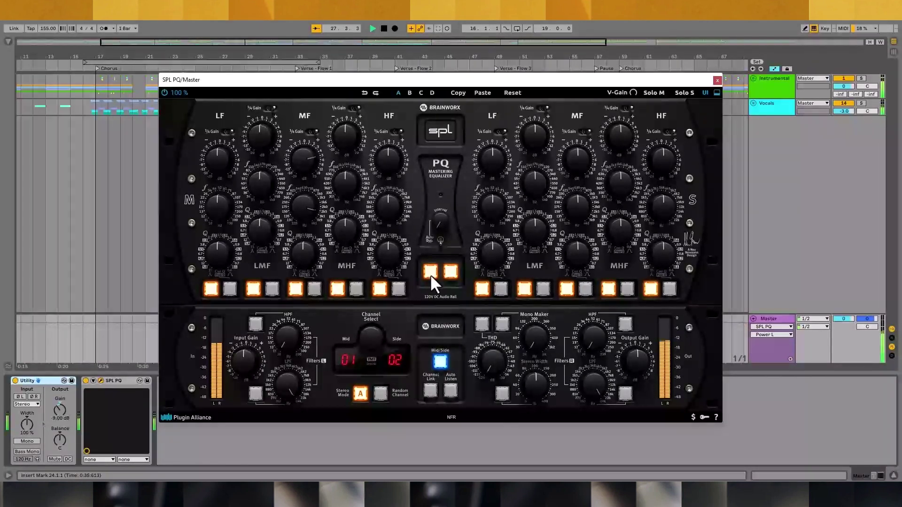
{"action": "left_click", "coordinate": [430, 272]}
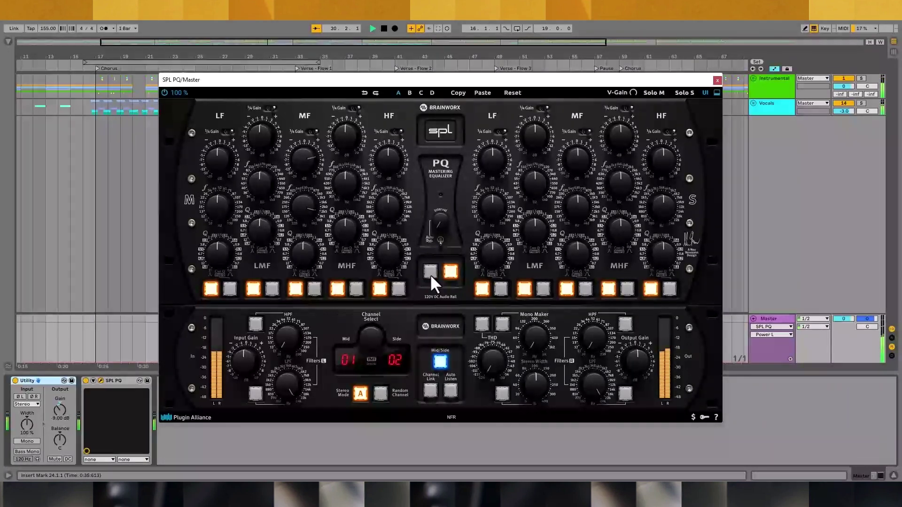
{"action": "left_click", "coordinate": [430, 272]}
{"action": "key", "text": "space"}
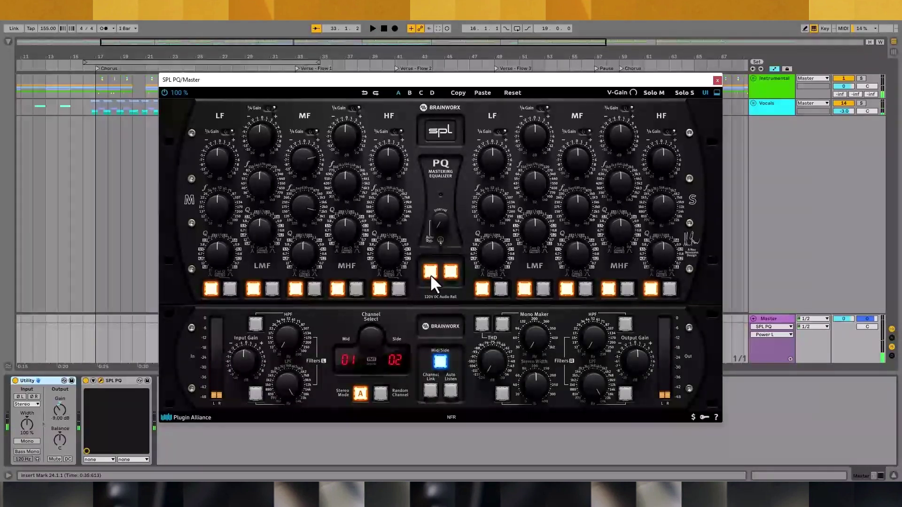
Link both channels, enable Auto Listen, and lower the MF frequency to 1150 Hz while playing.
{"action": "left_click", "coordinate": [428, 389]}
{"action": "left_click", "coordinate": [450, 389]}
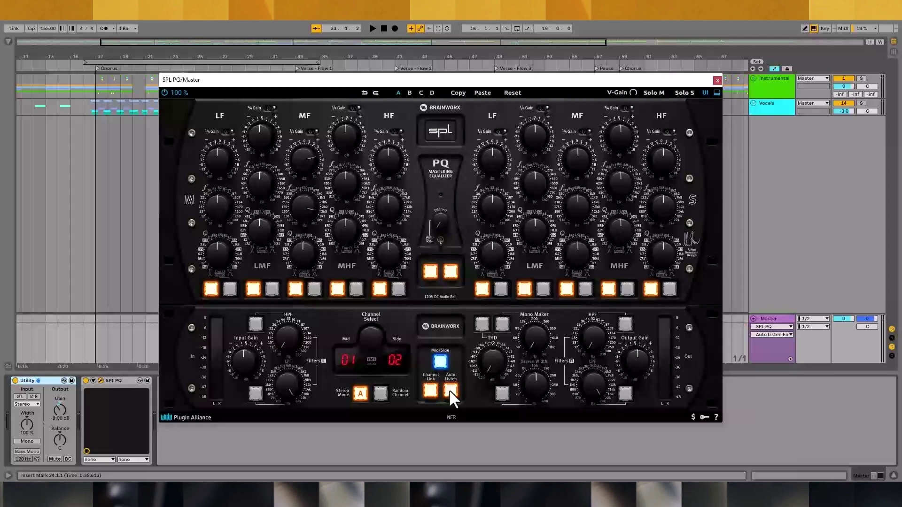
{"action": "key", "text": "space"}
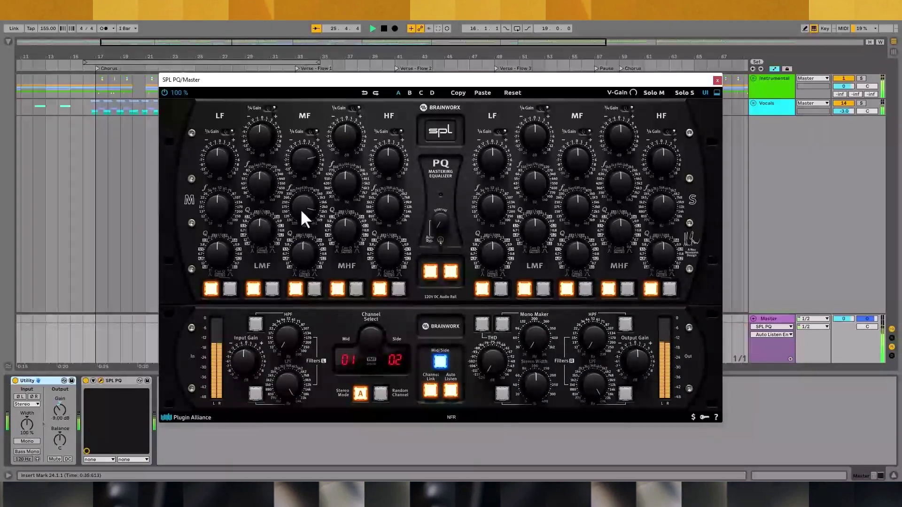
{"action": "left_click_drag", "start_coordinate": [301, 211], "coordinate": [355, 266]}
{"action": "left_click", "coordinate": [346, 230]}
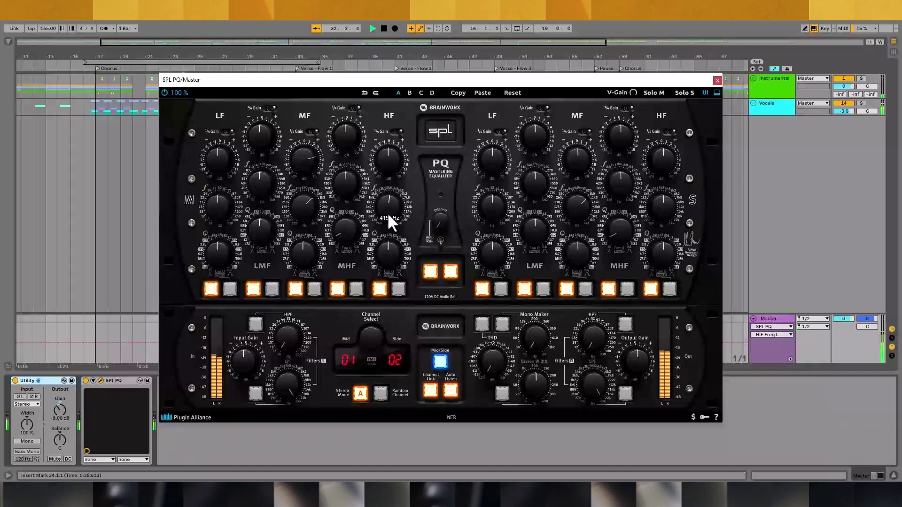
{"action": "left_click", "coordinate": [396, 196]}
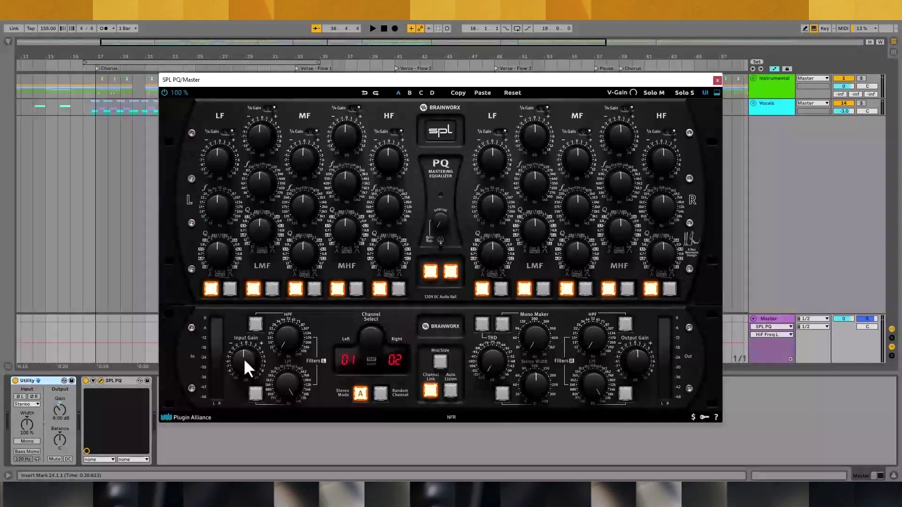
Lower the input gain to -5.4 dB during playback, then stop and return to bar 24.
{"action": "key", "text": "space"}
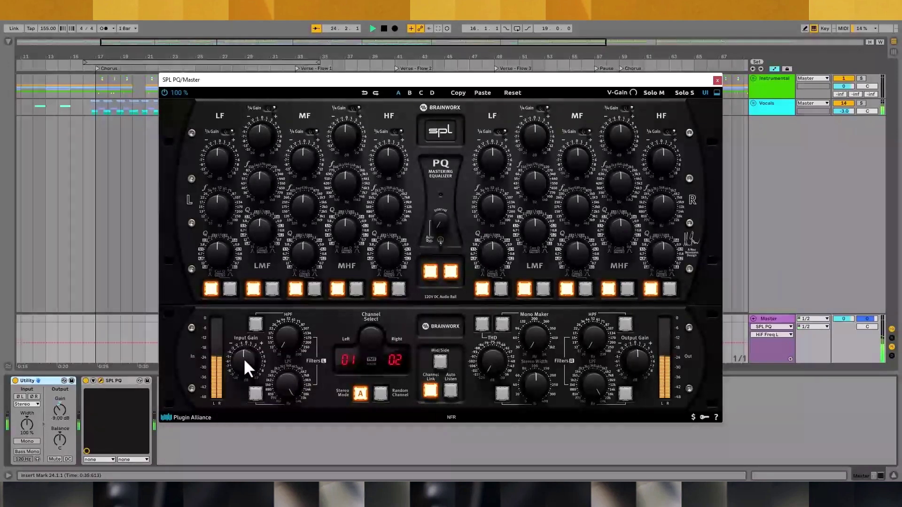
{"action": "mouse_move", "coordinate": [243, 358]}
{"action": "left_mouse_down"}
{"action": "mouse_move", "coordinate": [252, 413]}
{"action": "mouse_move", "coordinate": [246, 368]}
{"action": "mouse_move", "coordinate": [256, 352]}
{"action": "mouse_move", "coordinate": [250, 365]}
{"action": "left_mouse_up"}
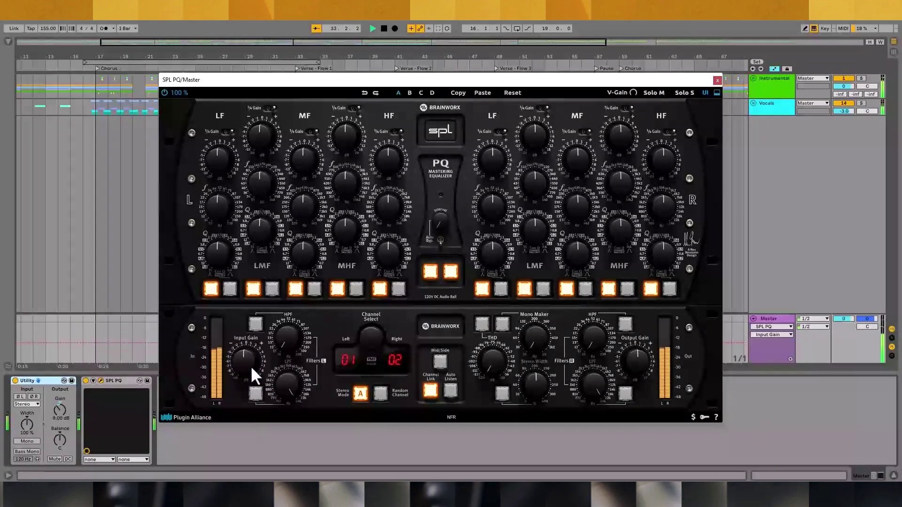
{"action": "key", "text": "space"}
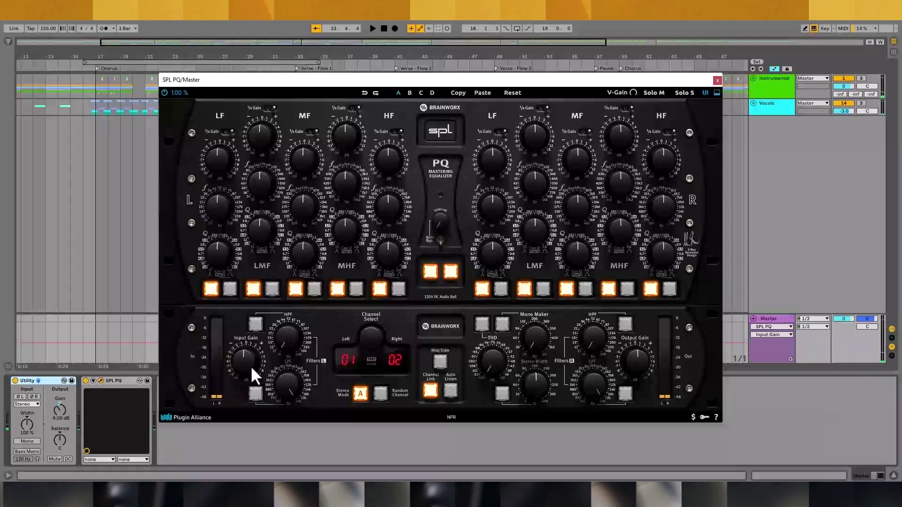
{"action": "key", "text": "space"}
Enable the high-pass filters, raise the cutoff to 52 Hz while playing, and compare them on and off.
{"action": "left_click", "coordinate": [257, 323]}
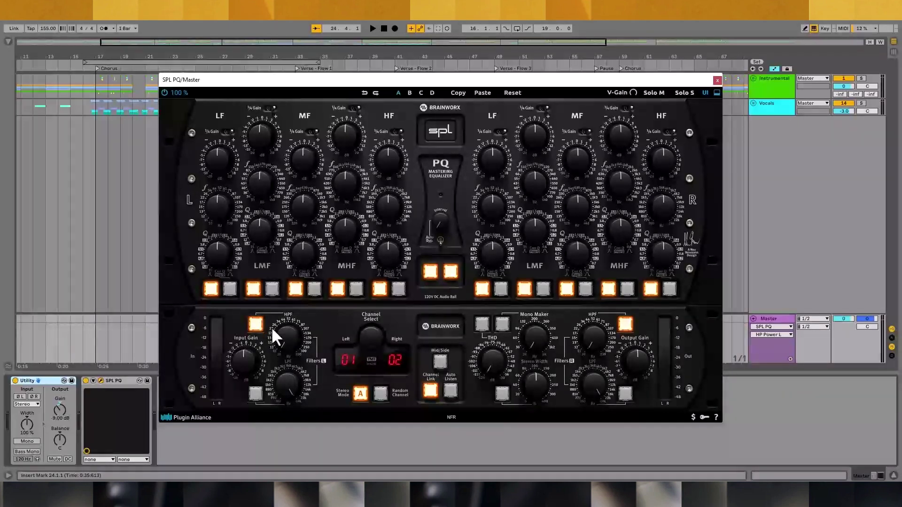
{"action": "left_click", "coordinate": [286, 335]}
{"action": "key", "text": "space"}
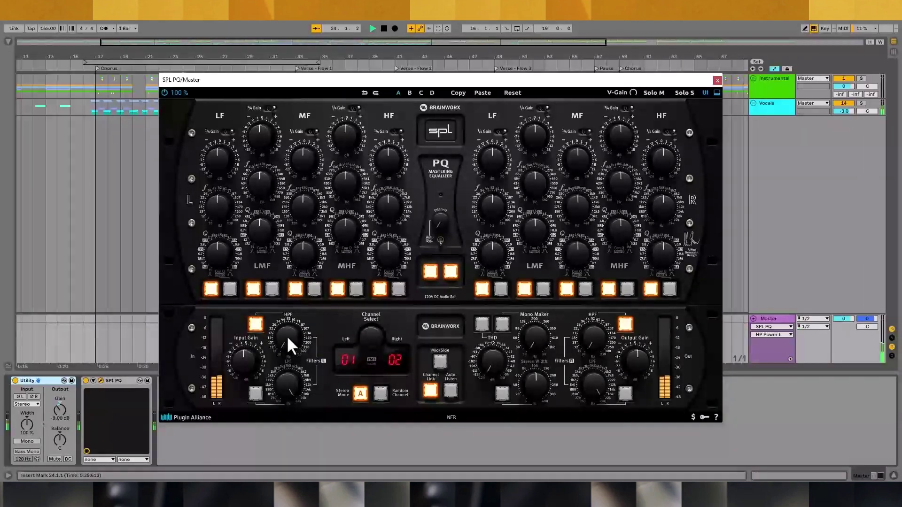
{"action": "mouse_move", "coordinate": [287, 335]}
{"action": "left_mouse_down"}
{"action": "mouse_move", "coordinate": [292, 255]}
{"action": "mouse_move", "coordinate": [302, 331]}
{"action": "left_mouse_up"}
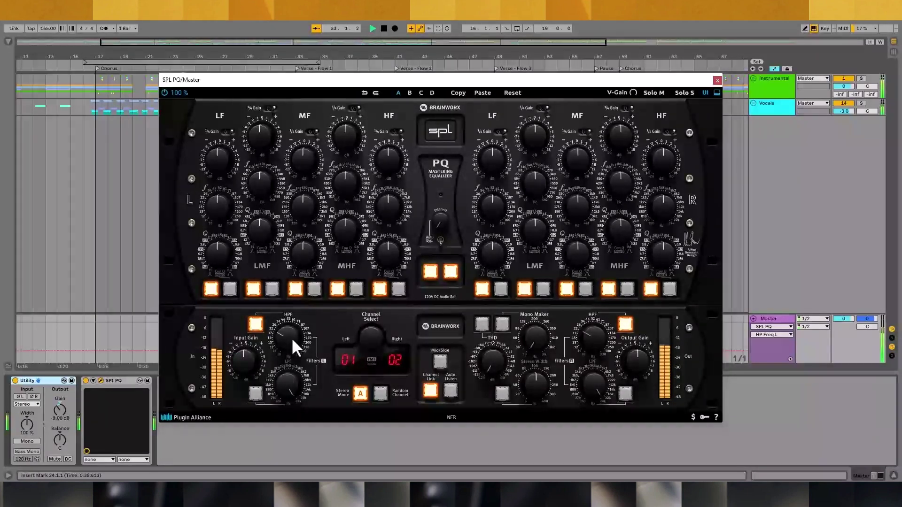
{"action": "left_click", "coordinate": [259, 327]}
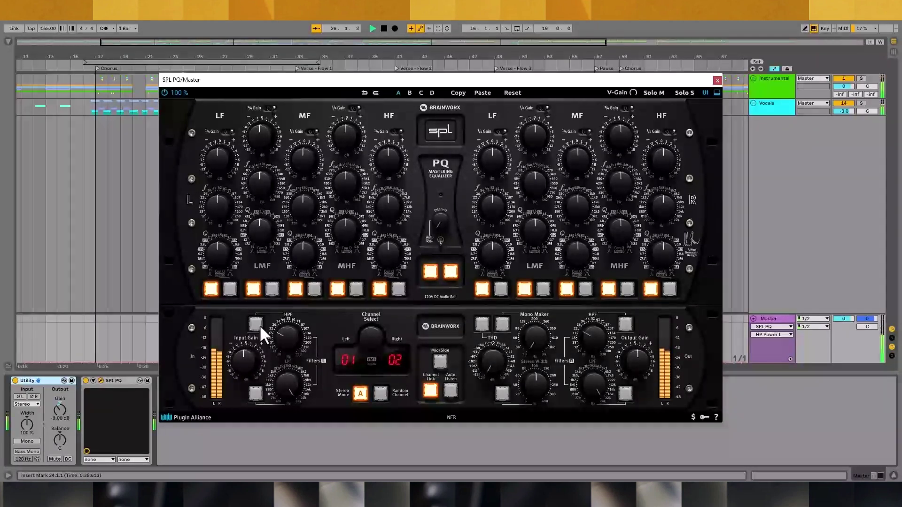
{"action": "left_click", "coordinate": [260, 326]}
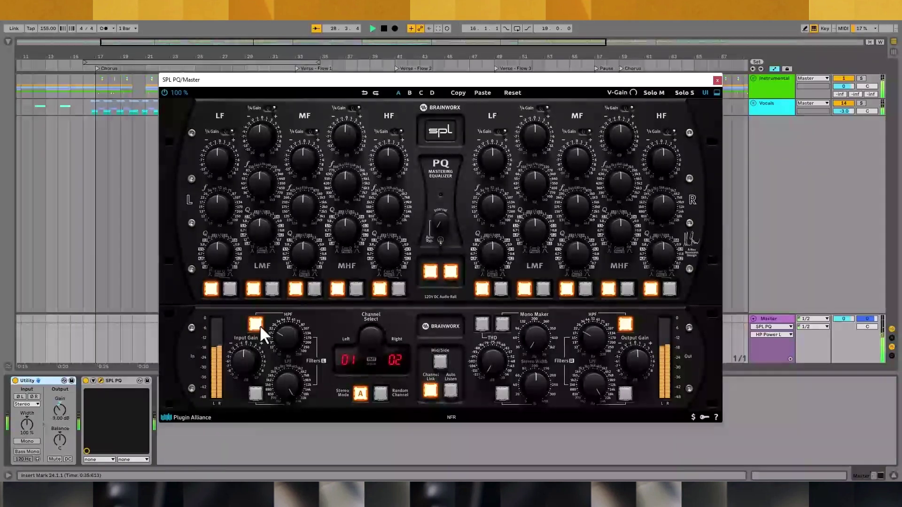
{"action": "key", "text": "space"}
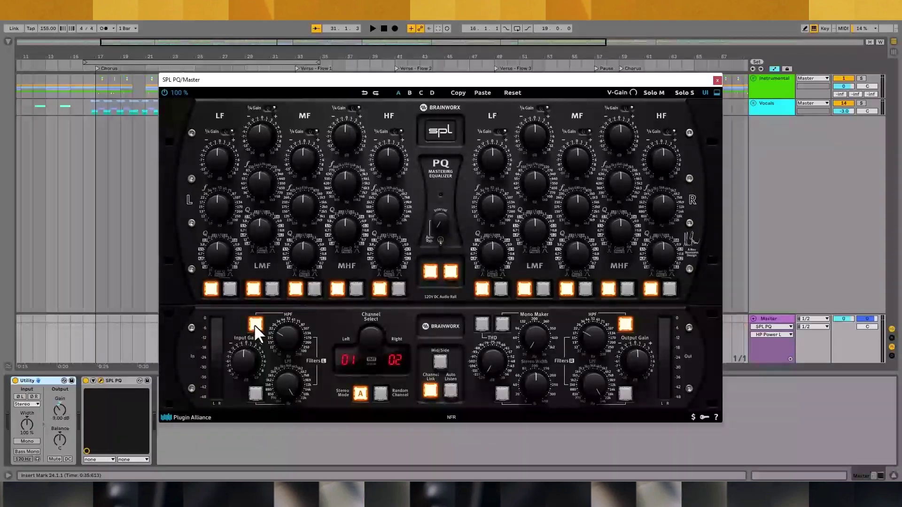
Enable the low-pass filters, lower the cutoff to 12 kHz while playing, and compare them on and off.
{"action": "left_click", "coordinate": [254, 393]}
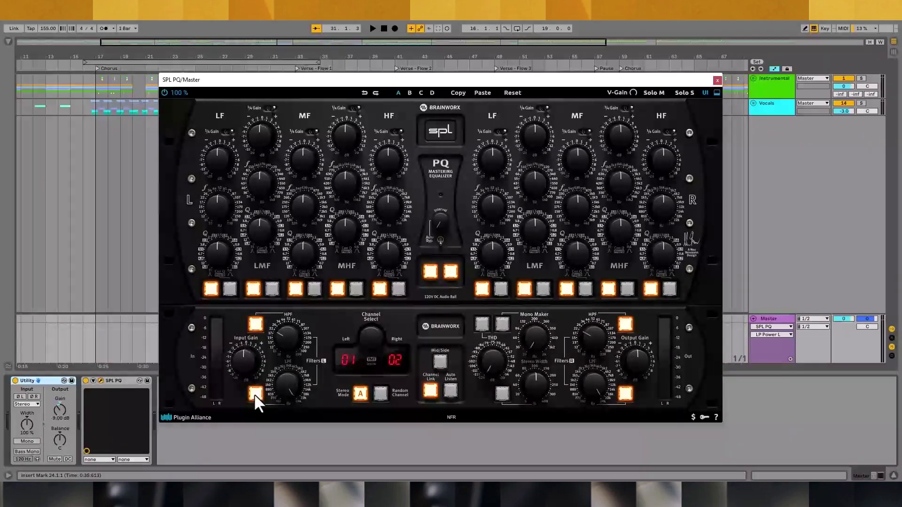
{"action": "key", "text": "space"}
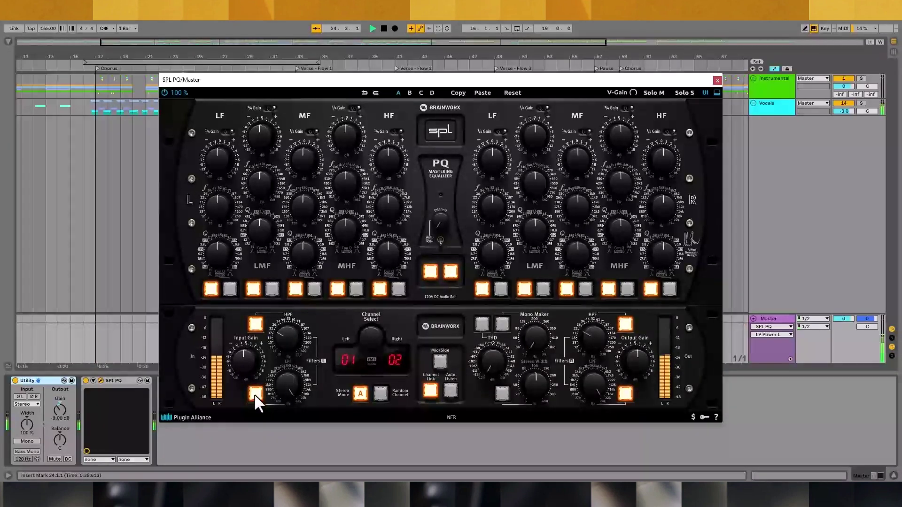
{"action": "left_click_drag", "start_coordinate": [286, 381], "coordinate": [303, 404]}
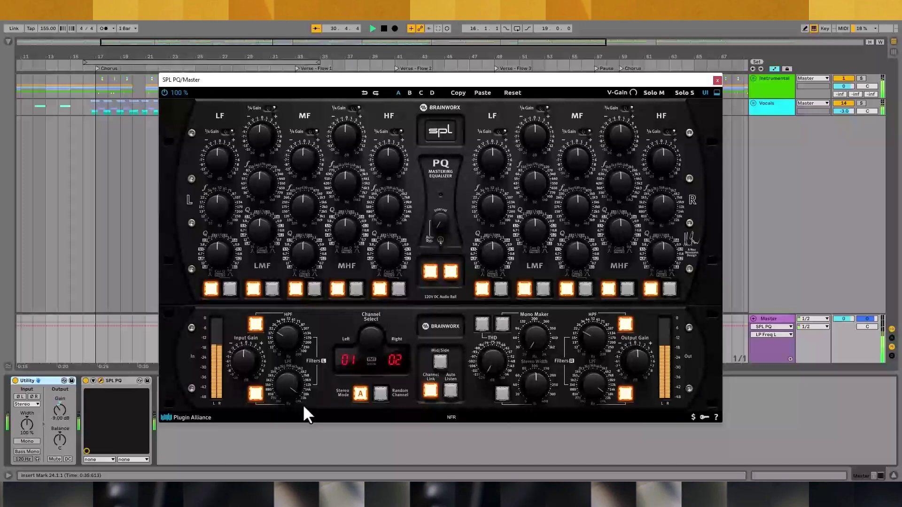
{"action": "left_click", "coordinate": [255, 394]}
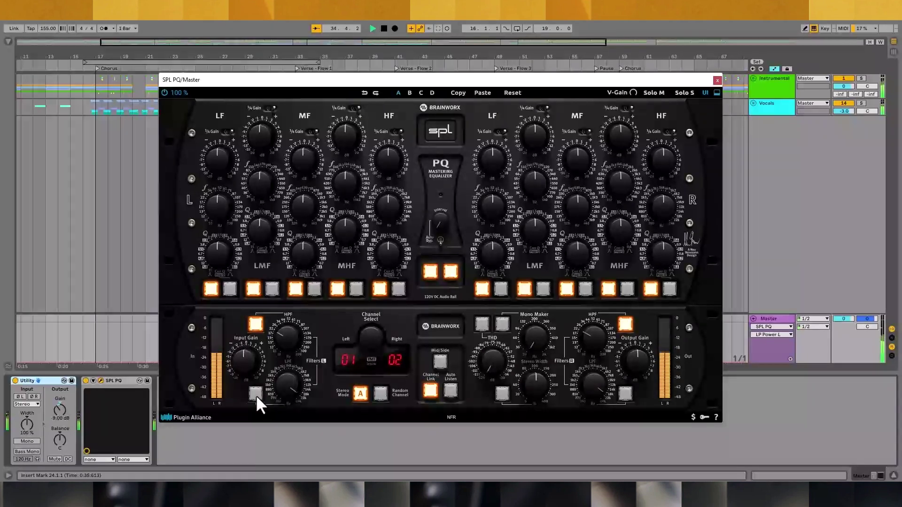
{"action": "left_click", "coordinate": [255, 394]}
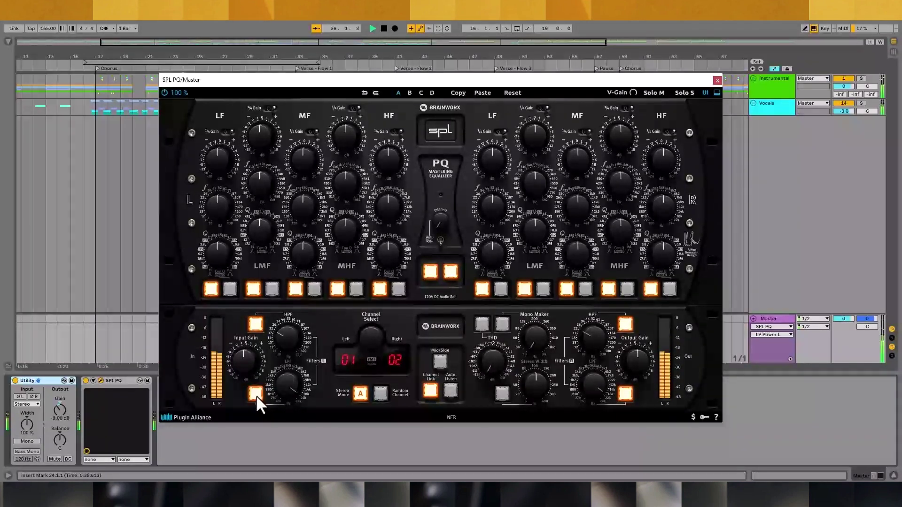
{"action": "key", "text": "space"}
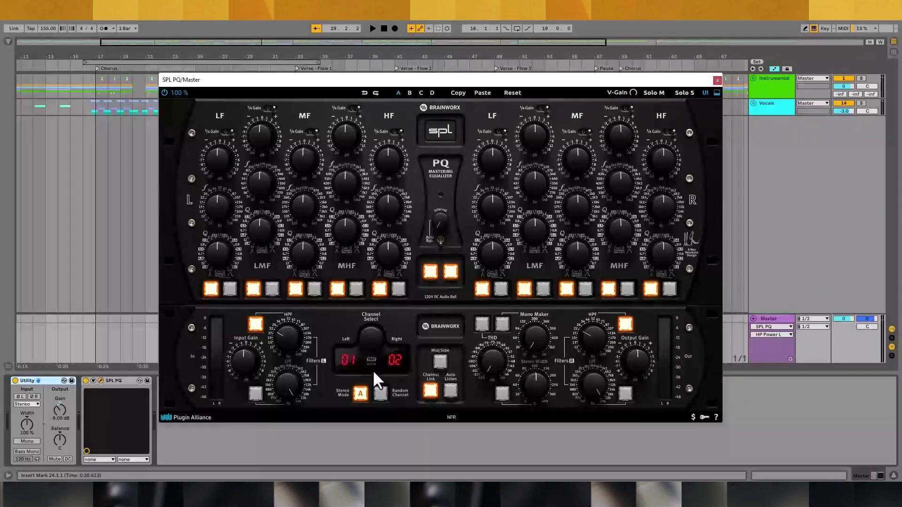
Turn the Channel Select knob up to the 02/03 emulated channel pair.
{"action": "left_click_drag", "start_coordinate": [371, 340], "coordinate": [374, 331]}
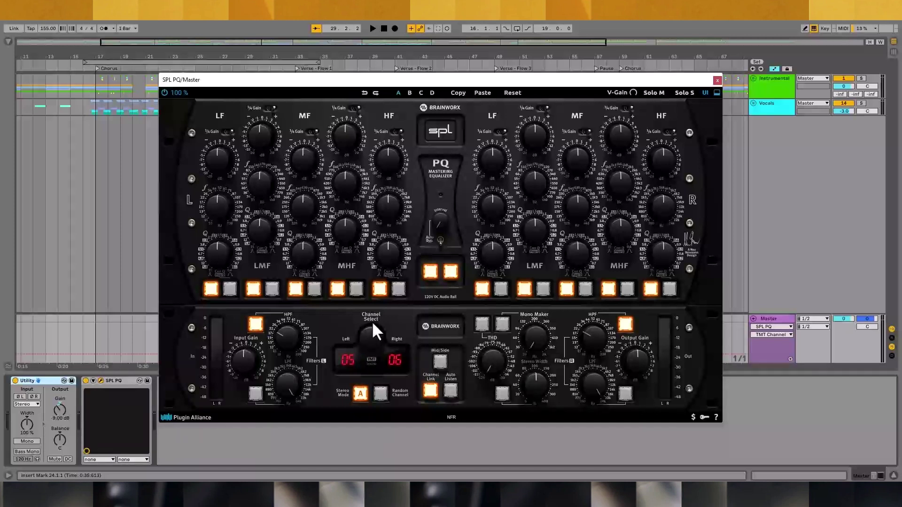
Cycle the Stereo Mode setting and start playback to hear the new pairing.
{"action": "left_click", "coordinate": [360, 394]}
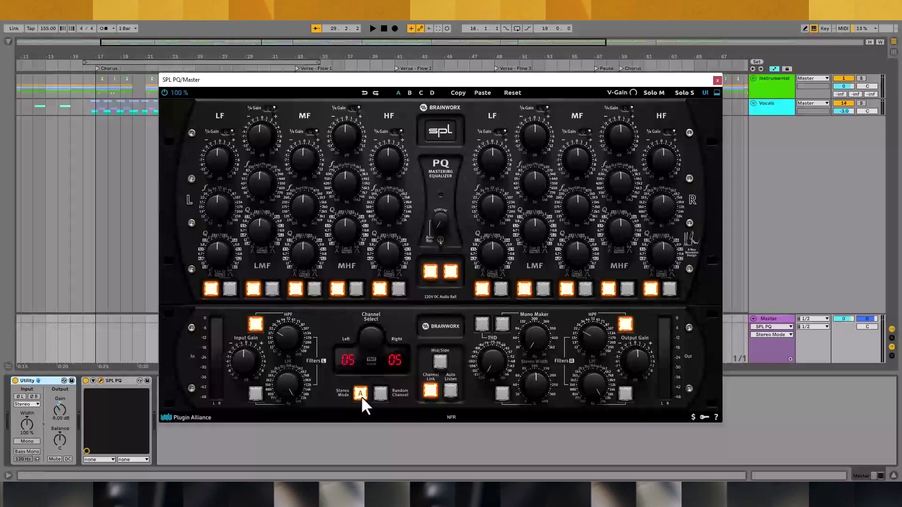
{"action": "key", "text": "space"}
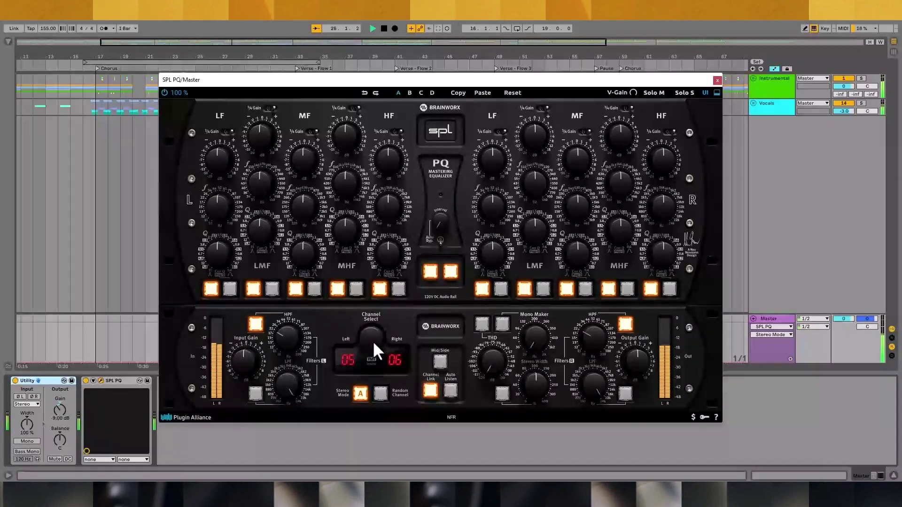
Randomize the emulated channel pairing five times in stereo mode A.
{"action": "left_click", "coordinate": [380, 390]}
{"action": "left_click", "coordinate": [380, 390]}
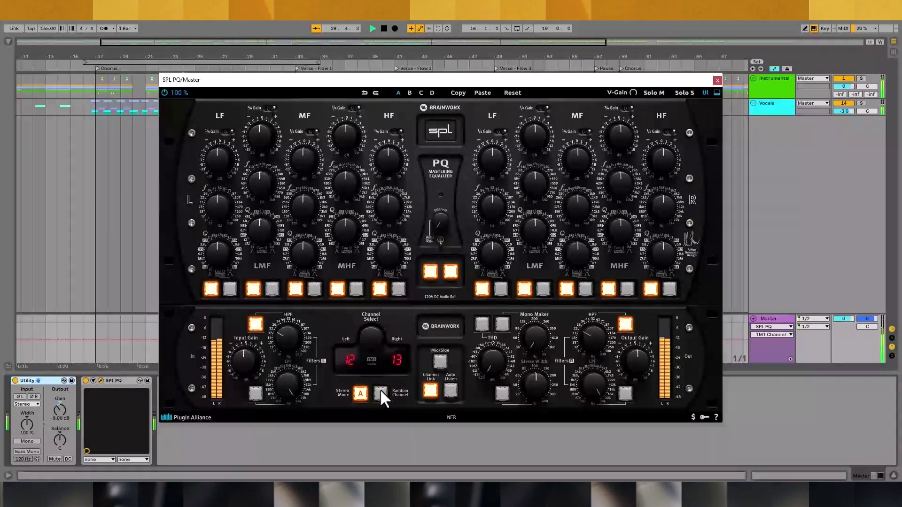
{"action": "left_click", "coordinate": [379, 390]}
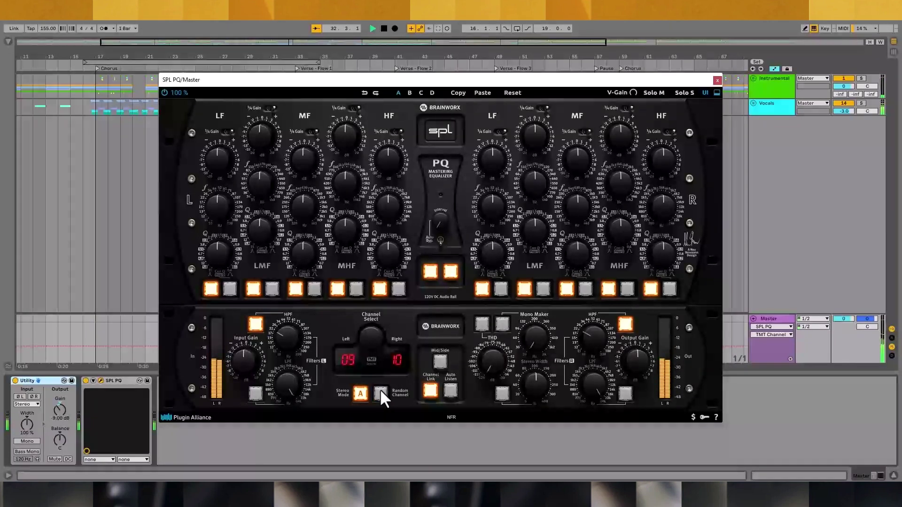
{"action": "left_click", "coordinate": [379, 390]}
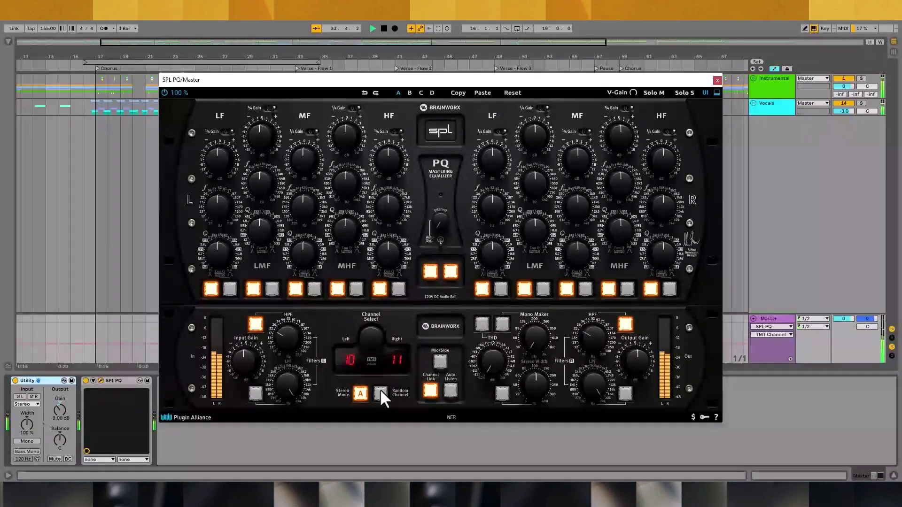
{"action": "left_click", "coordinate": [379, 391]}
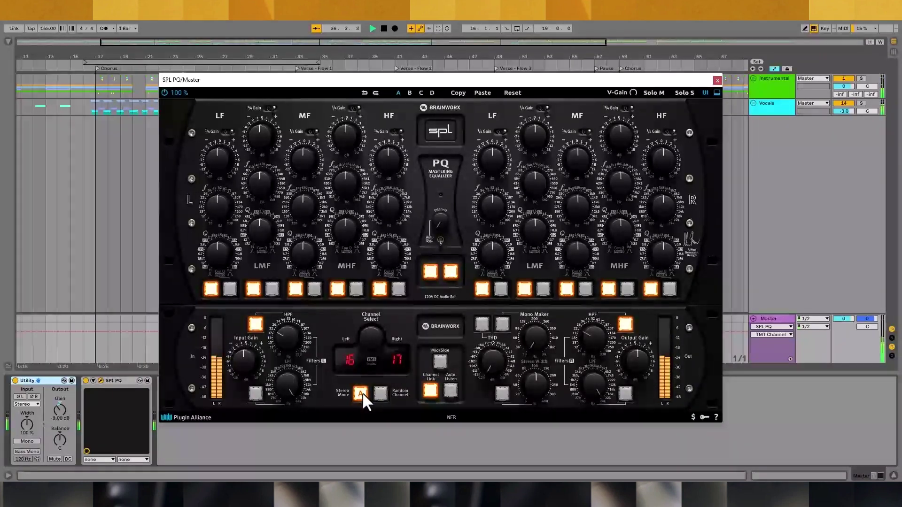
Randomize channels in stereo mode D, then return to mode A ending on channels 04/05.
{"action": "left_click", "coordinate": [362, 393]}
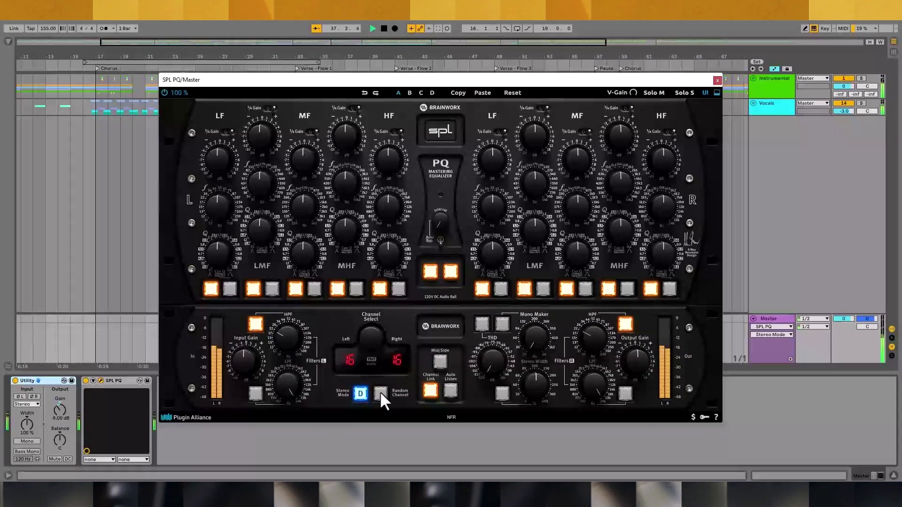
{"action": "left_click", "coordinate": [380, 391]}
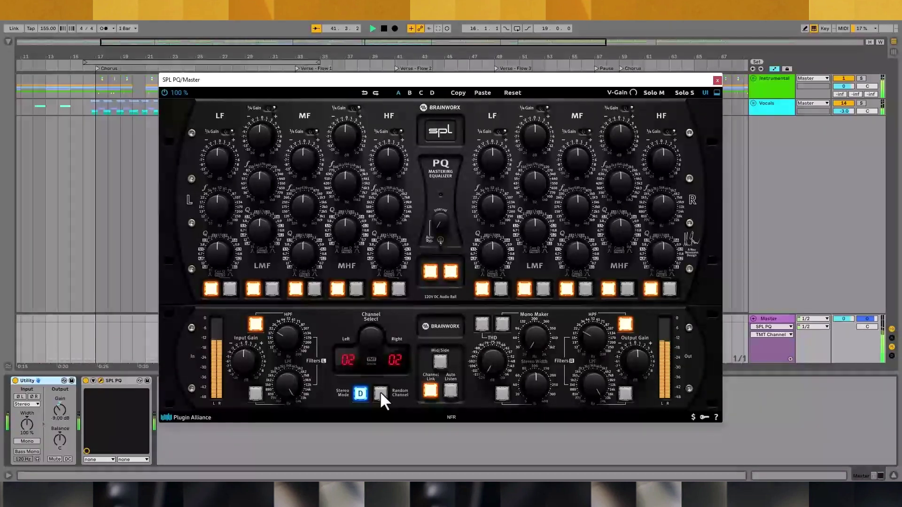
{"action": "left_click", "coordinate": [379, 391]}
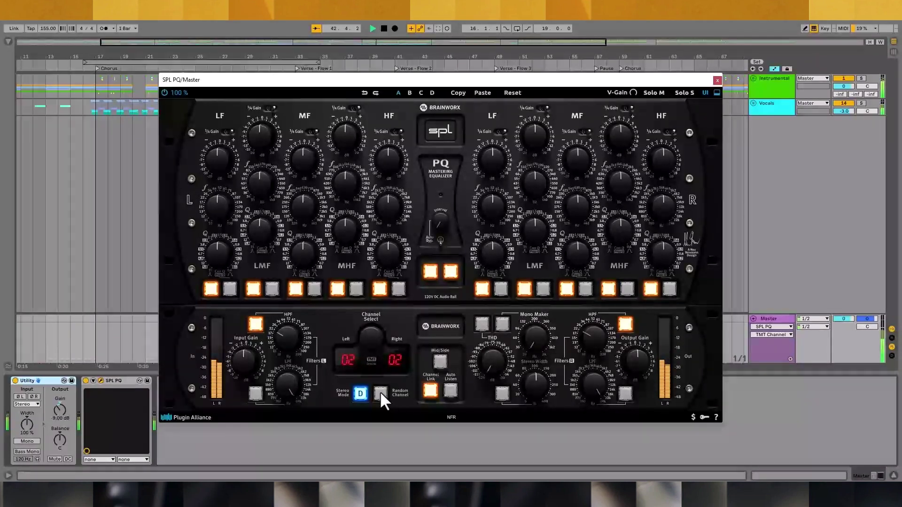
{"action": "left_click", "coordinate": [380, 391]}
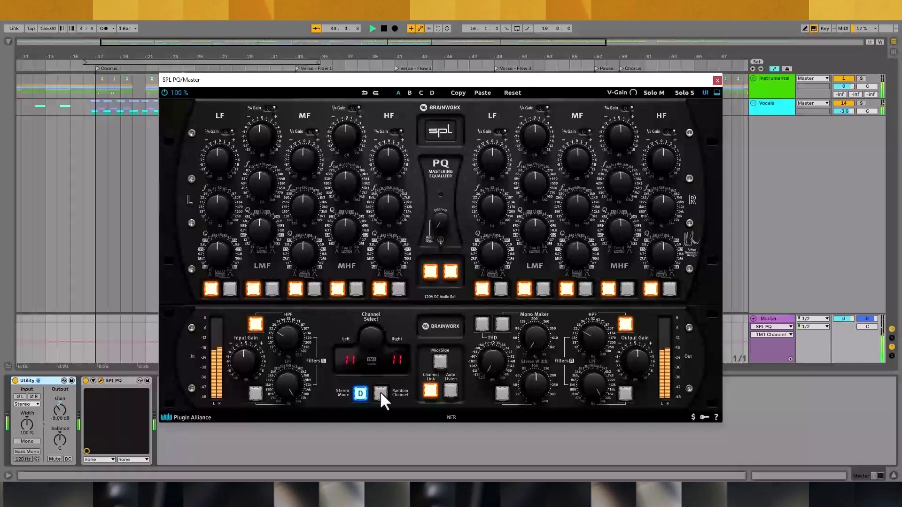
{"action": "left_click", "coordinate": [379, 390]}
{"action": "left_click", "coordinate": [360, 393]}
{"action": "left_click", "coordinate": [381, 392]}
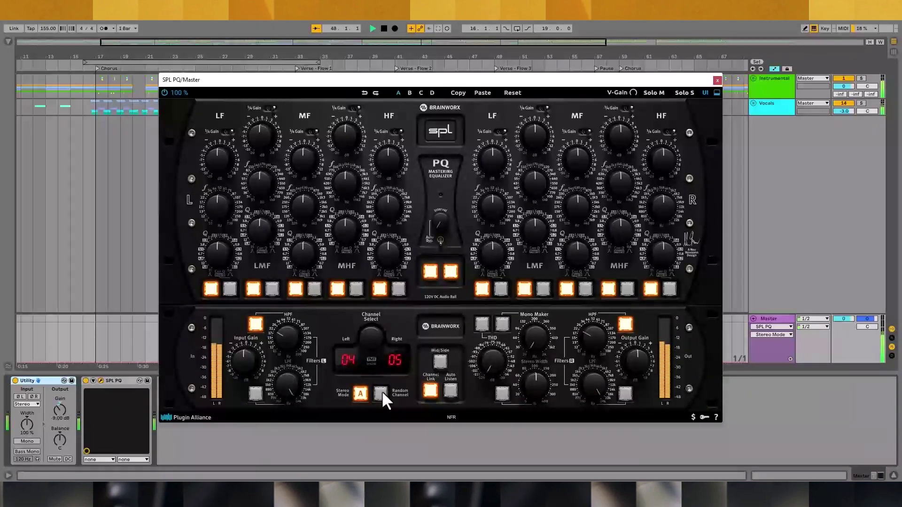
{"action": "key", "text": "space"}
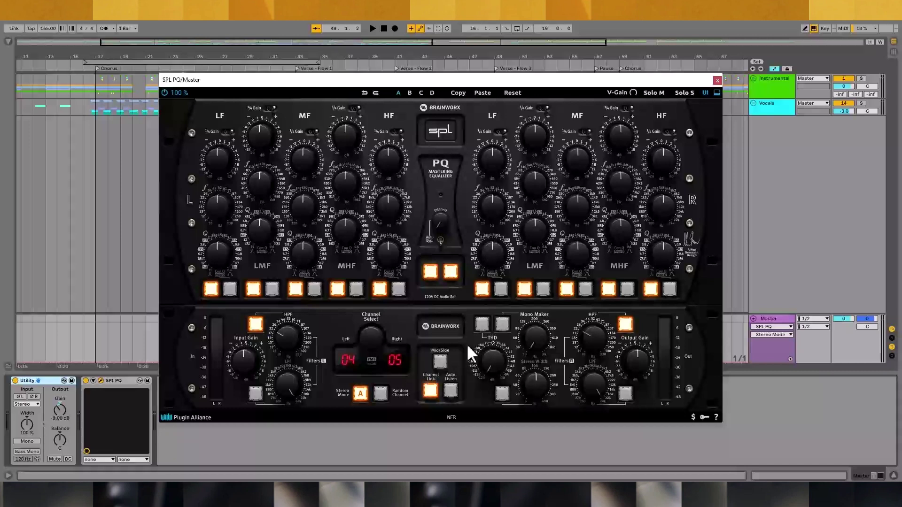
Turn on THD and sweep its amount through -90, -30 and -120 dB.
{"action": "left_click", "coordinate": [482, 324]}
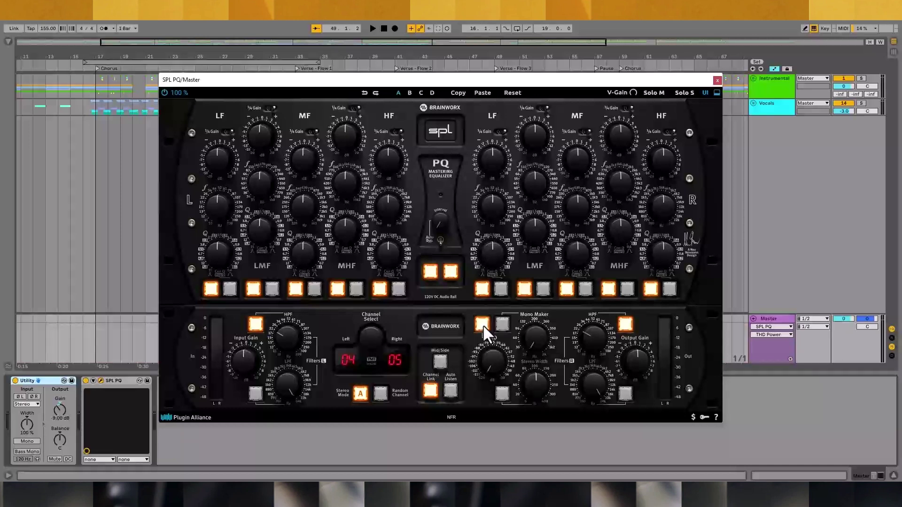
{"action": "left_click", "coordinate": [492, 365]}
{"action": "left_click_drag", "start_coordinate": [492, 363], "coordinate": [490, 340]}
{"action": "left_click_drag", "start_coordinate": [494, 354], "coordinate": [488, 280]}
{"action": "left_click_drag", "start_coordinate": [495, 357], "coordinate": [488, 449]}
During playback, set THD to about -82.7 dB and compare it on and off, leaving it on.
{"action": "key", "text": "space"}
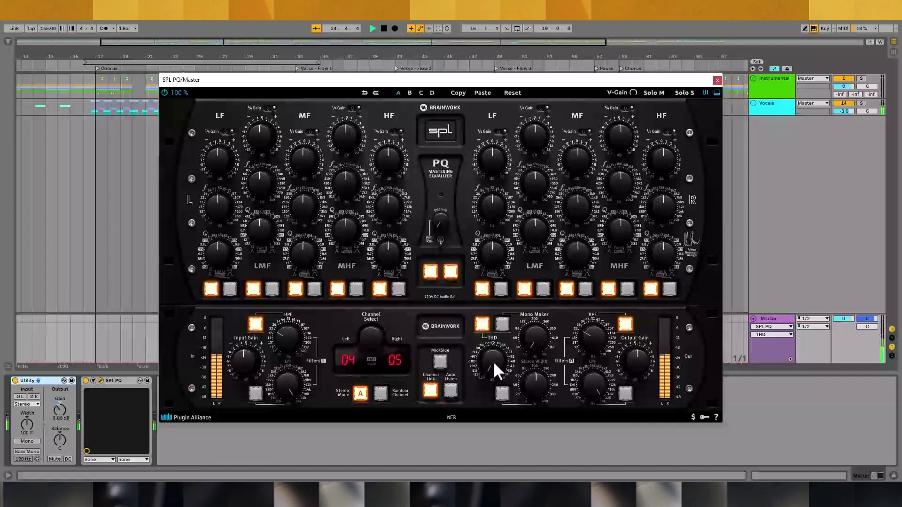
{"action": "left_click_drag", "start_coordinate": [492, 360], "coordinate": [494, 293]}
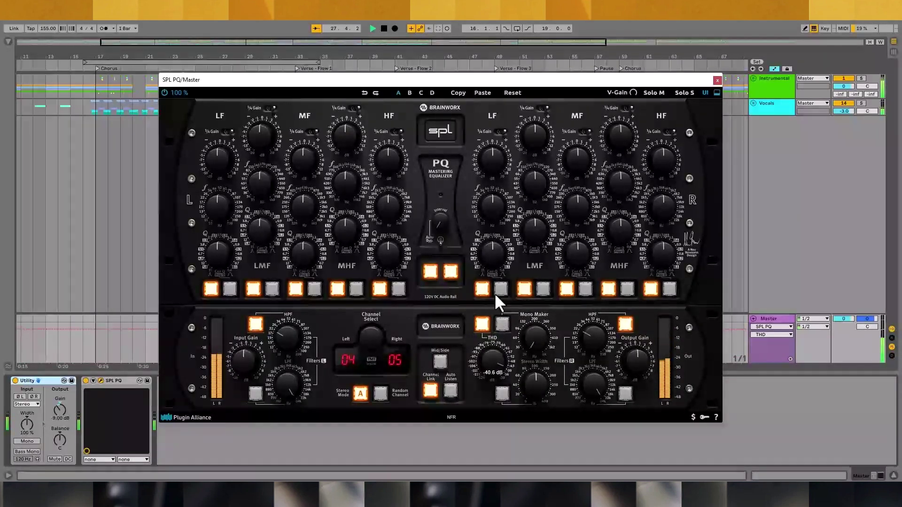
{"action": "left_click", "coordinate": [483, 323]}
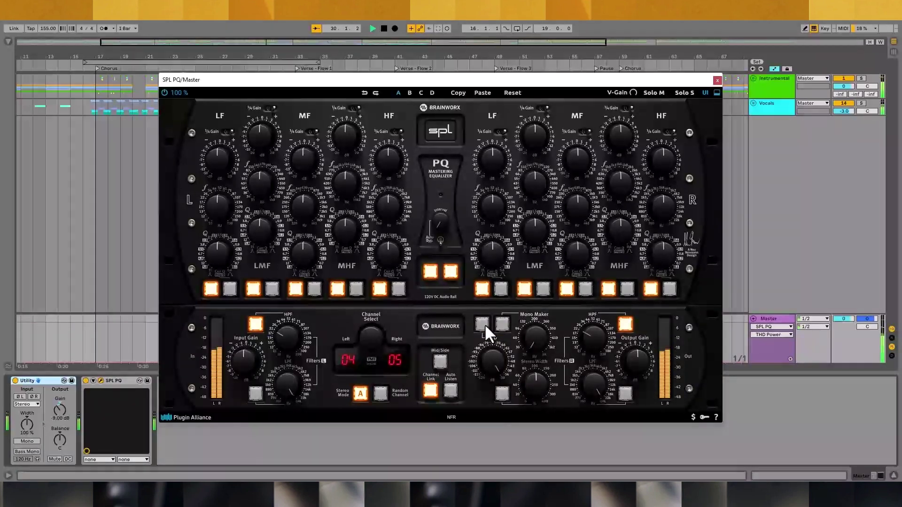
{"action": "left_click", "coordinate": [483, 324]}
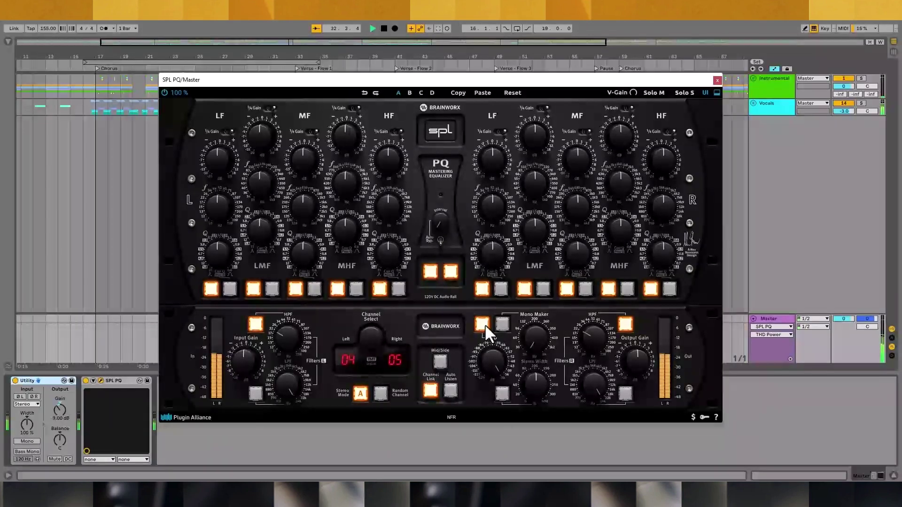
{"action": "left_click", "coordinate": [484, 323]}
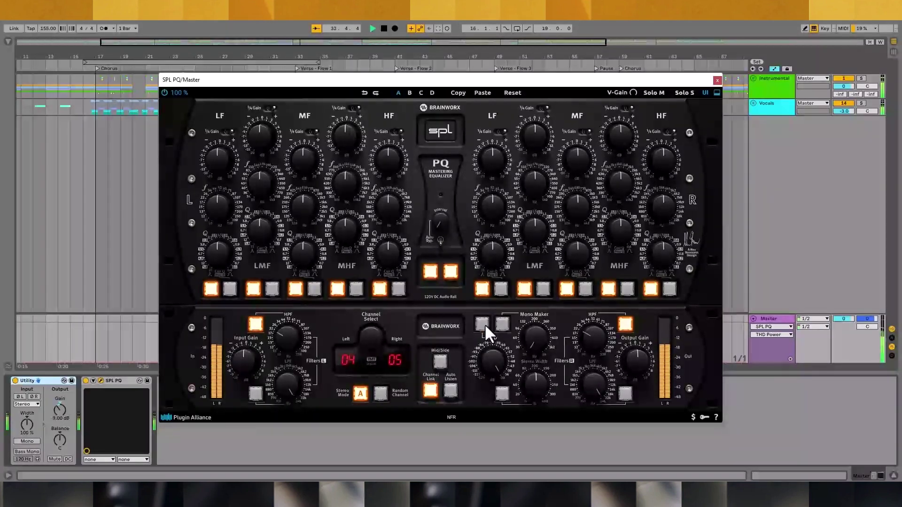
{"action": "left_click", "coordinate": [485, 324]}
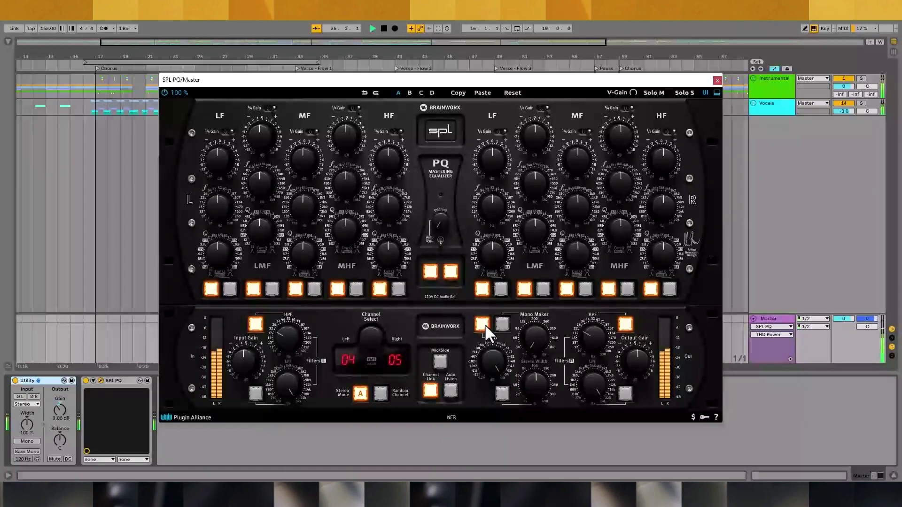
{"action": "left_click", "coordinate": [483, 323]}
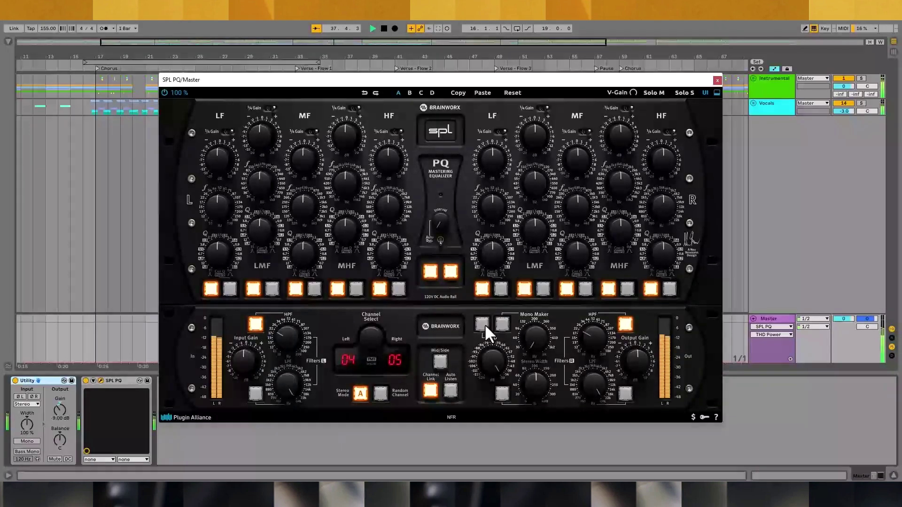
{"action": "left_click", "coordinate": [483, 324]}
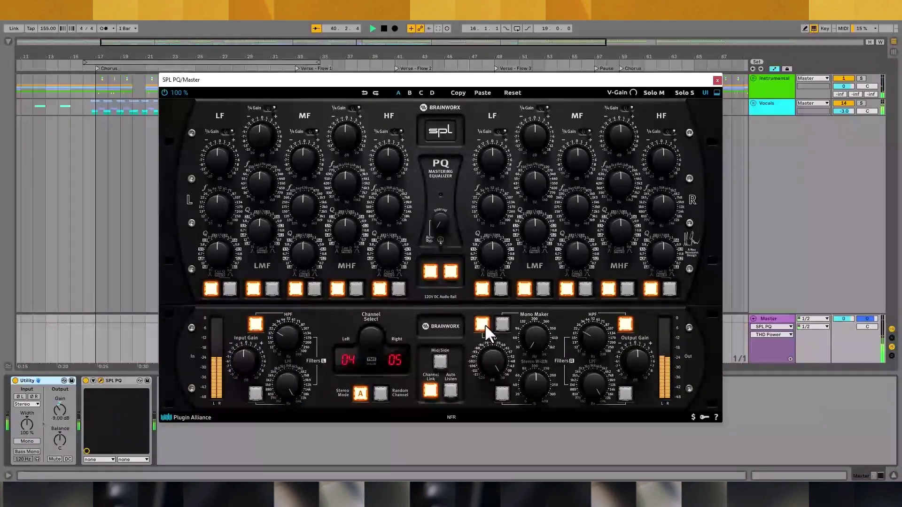
{"action": "key", "text": "space"}
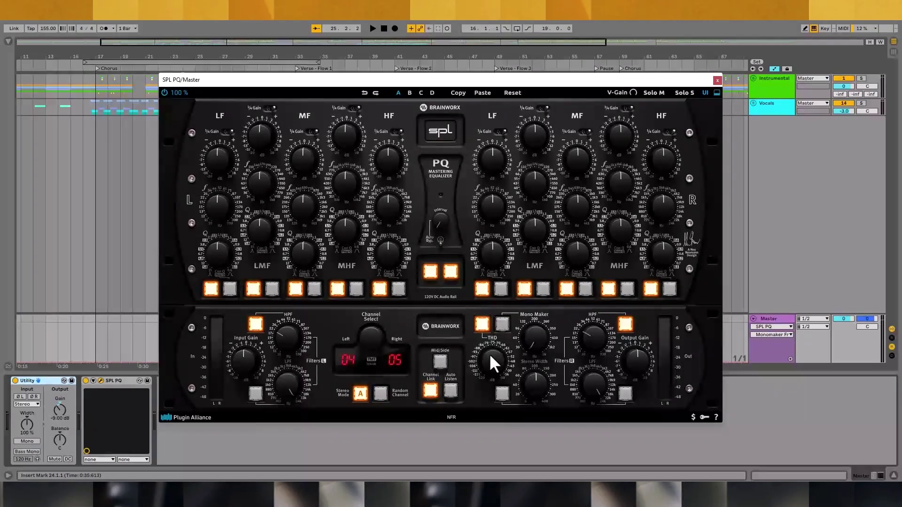
Enable Mono Maker at 131 Hz and boost the linked LF gain to 1.5 dB during playback.
{"action": "left_click", "coordinate": [500, 322]}
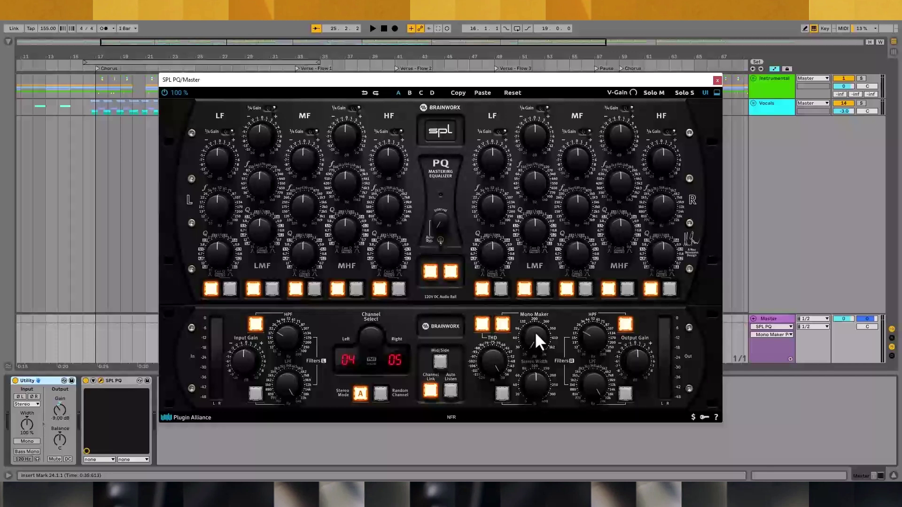
{"action": "key", "text": "space"}
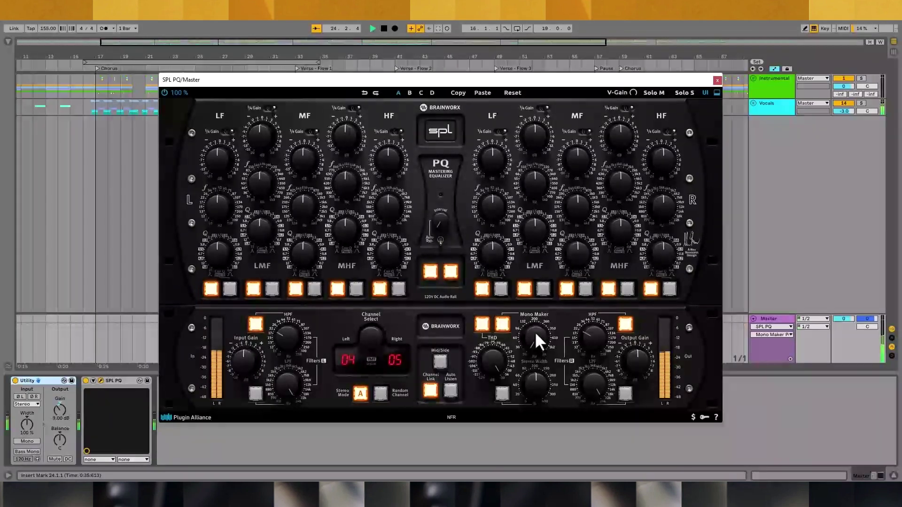
{"action": "left_click_drag", "start_coordinate": [534, 331], "coordinate": [540, 305]}
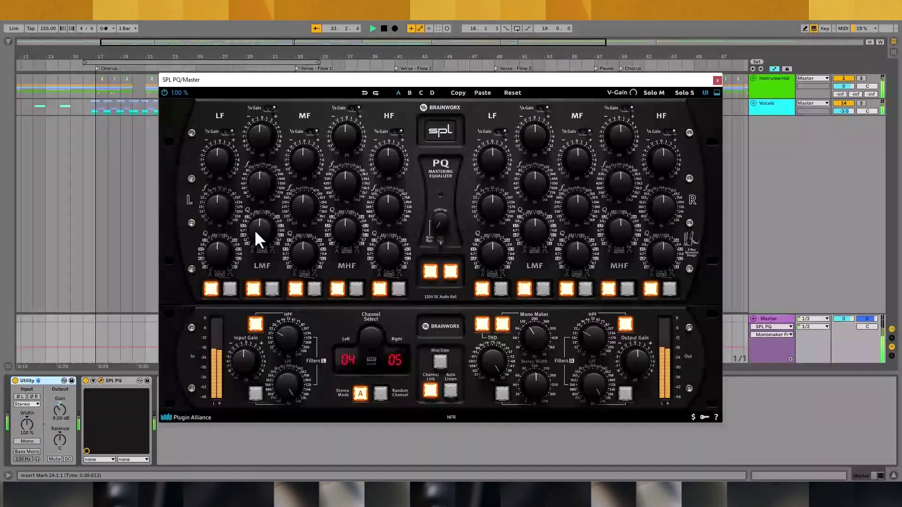
{"action": "left_click_drag", "start_coordinate": [224, 169], "coordinate": [224, 162]}
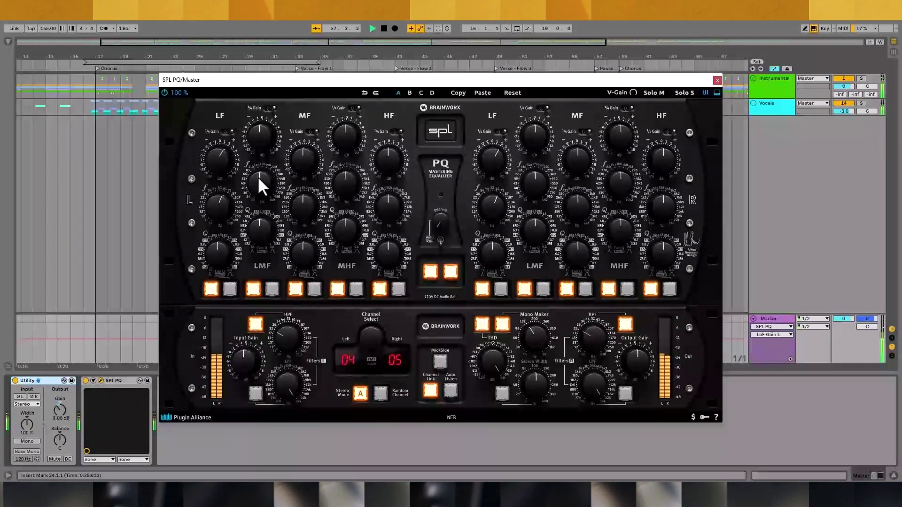
{"action": "key", "text": "space"}
Compare the EQ bands bypassed and engaged on both channels while playing, ending with them on.
{"action": "left_click", "coordinate": [430, 270]}
{"action": "key", "text": "space"}
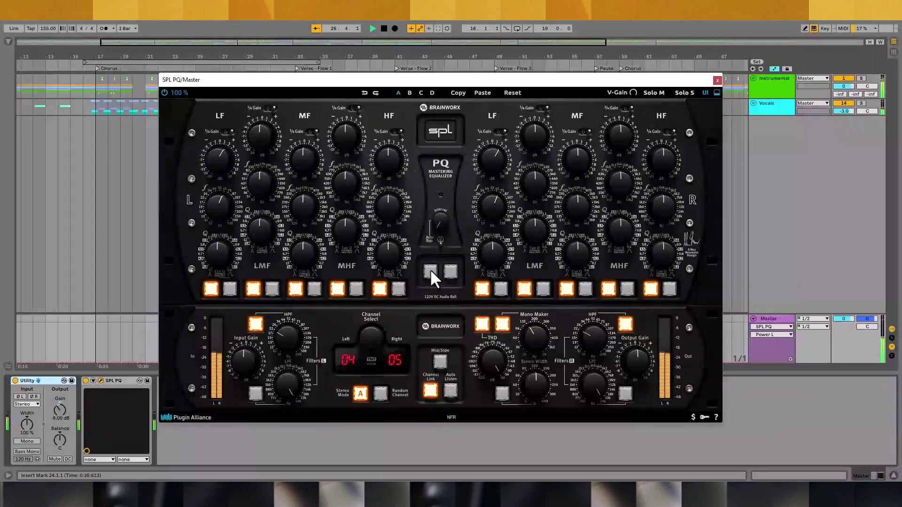
{"action": "left_click", "coordinate": [430, 269]}
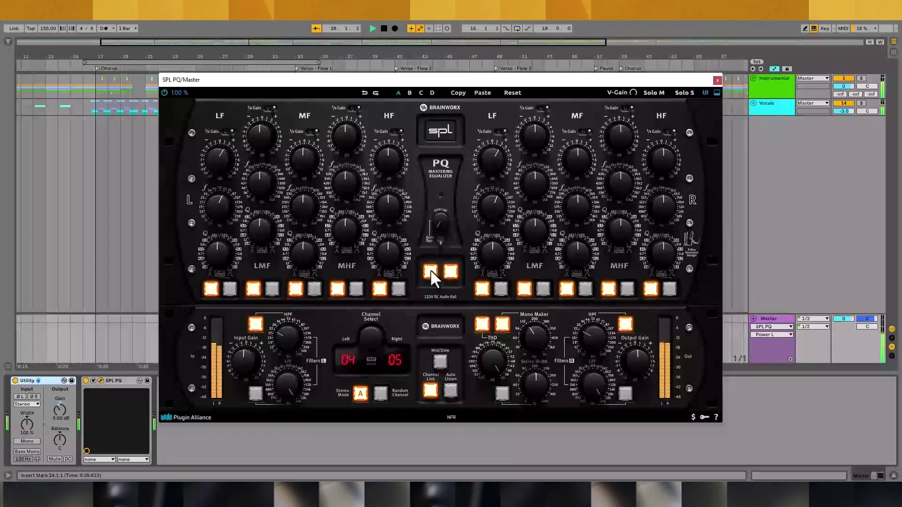
{"action": "left_click", "coordinate": [431, 269]}
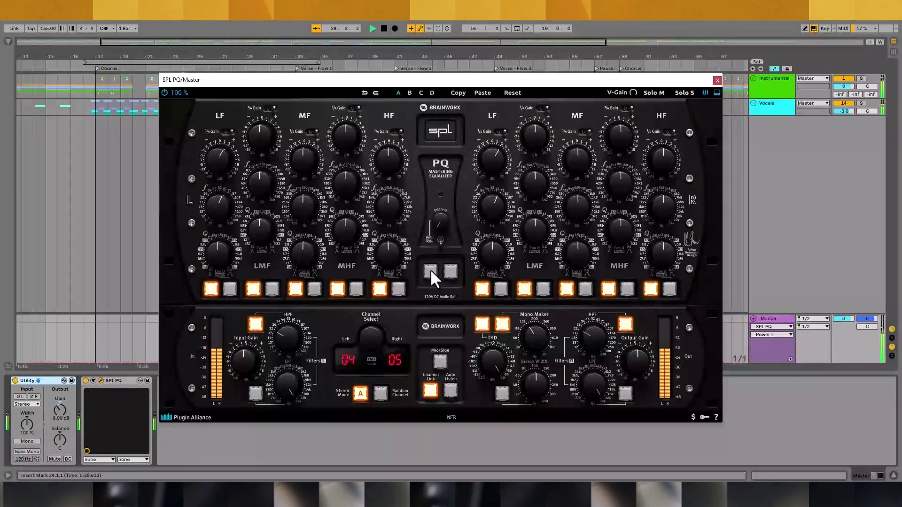
{"action": "left_click", "coordinate": [430, 269]}
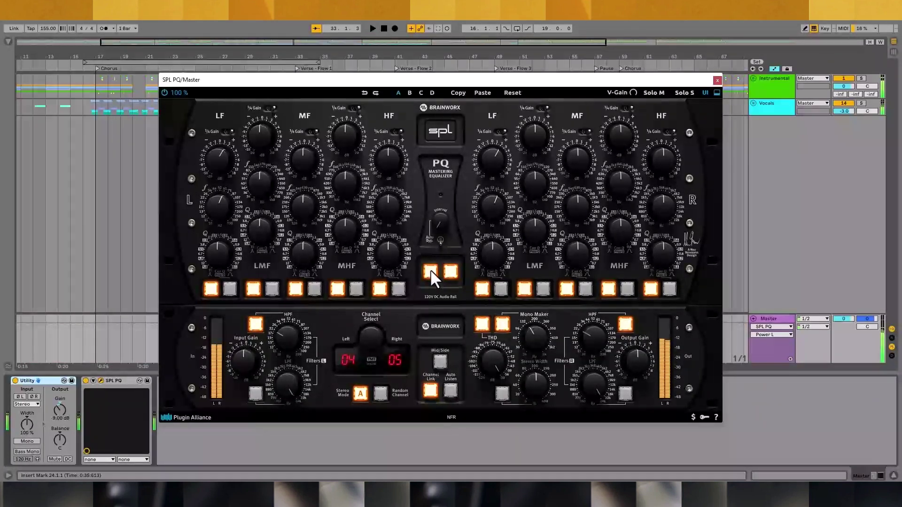
{"action": "key", "text": "space"}
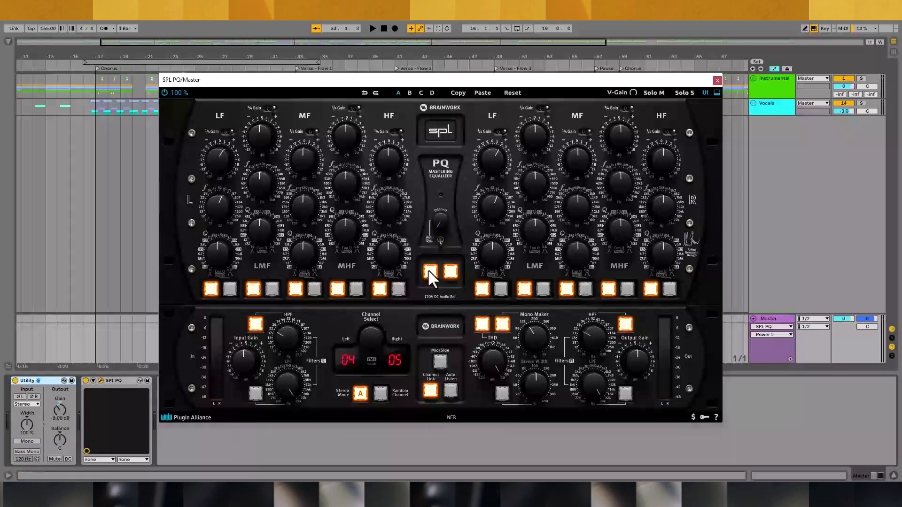
Turn on Stereo Width, try 0% and a wide setting, then reset it to 100%.
{"action": "left_click", "coordinate": [502, 392]}
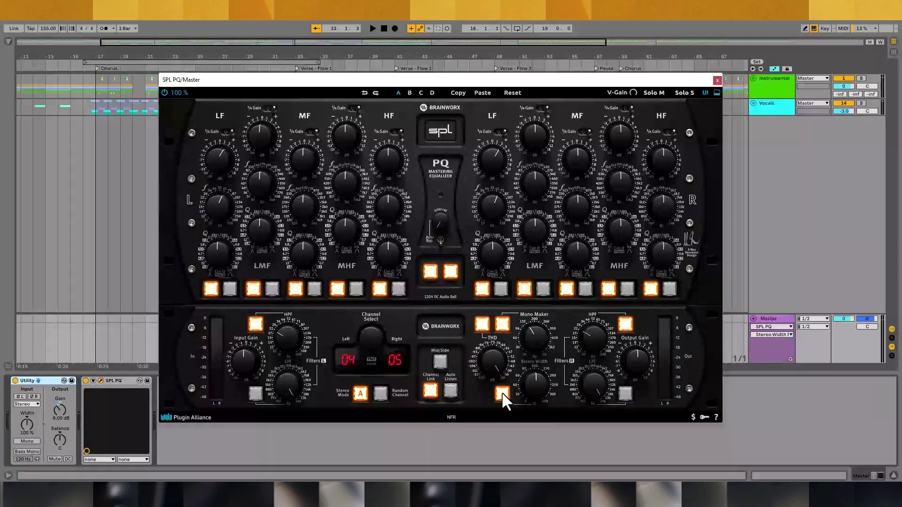
{"action": "left_click_drag", "start_coordinate": [535, 381], "coordinate": [540, 428]}
{"action": "double_click", "coordinate": [535, 383]}
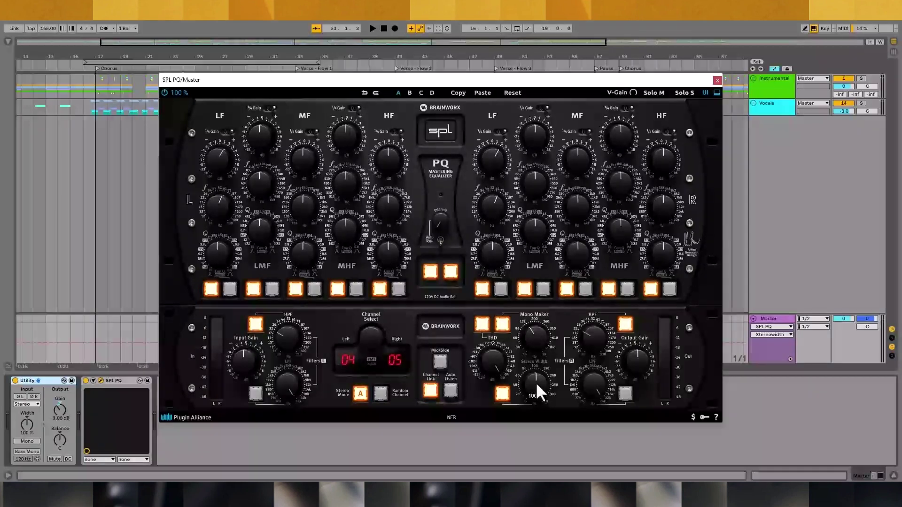
{"action": "left_click_drag", "start_coordinate": [536, 382], "coordinate": [542, 352]}
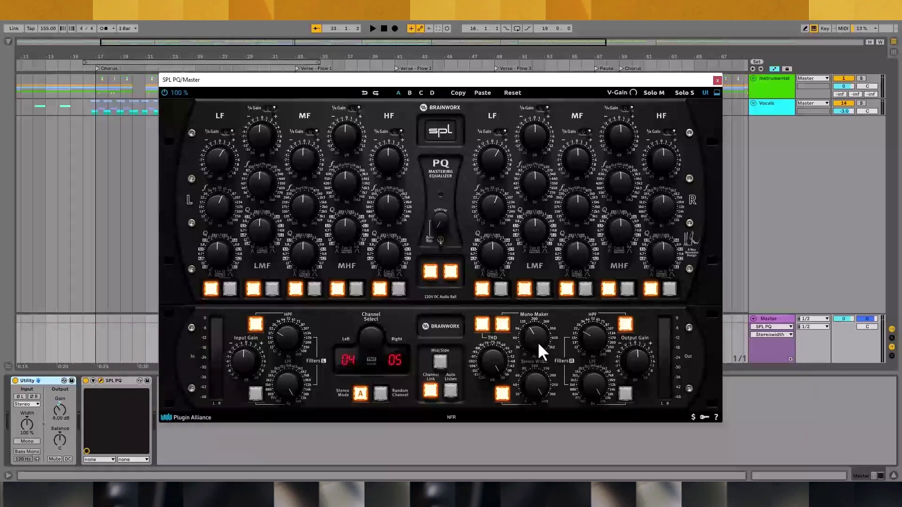
{"action": "double_click", "coordinate": [537, 378]}
Widen the stereo image slightly to about 116% during playback, then stop.
{"action": "key", "text": "space"}
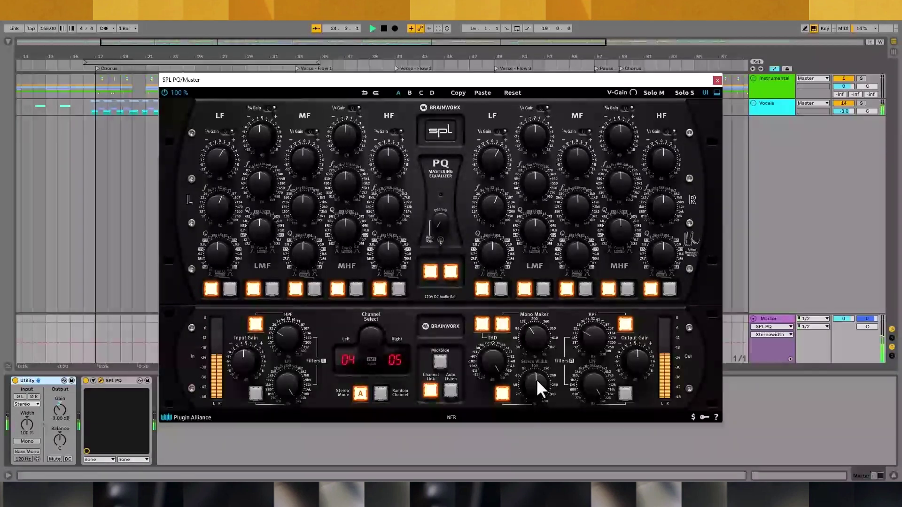
{"action": "left_click", "coordinate": [536, 378]}
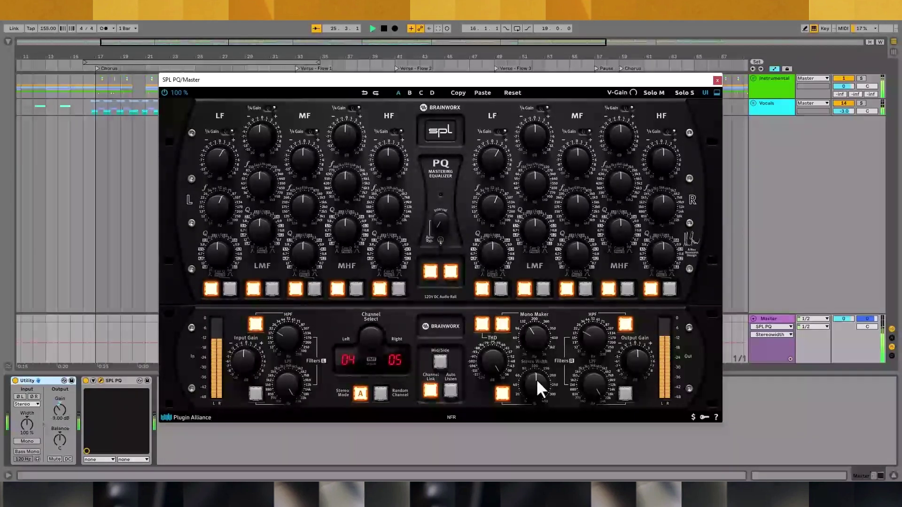
{"action": "mouse_move", "coordinate": [536, 378]}
{"action": "left_mouse_down"}
{"action": "mouse_move", "coordinate": [540, 336]}
{"action": "mouse_move", "coordinate": [546, 382]}
{"action": "left_mouse_up"}
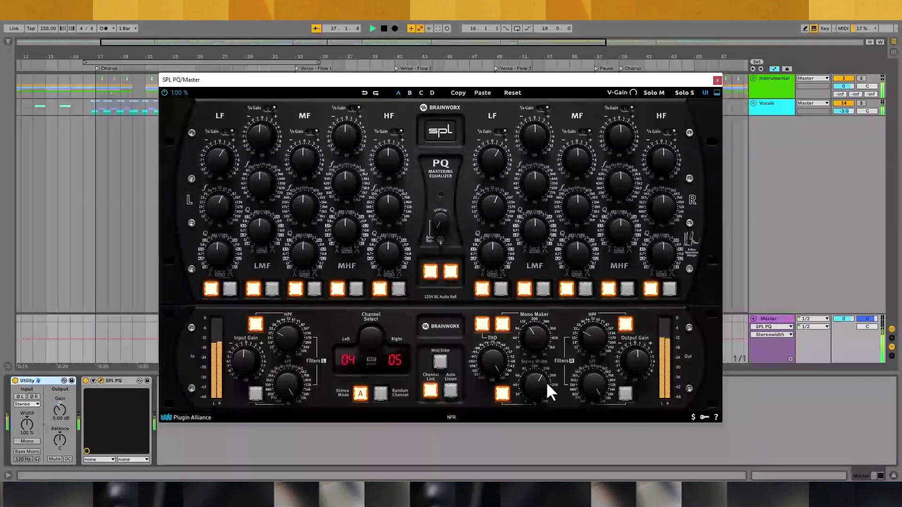
{"action": "key", "text": "space"}
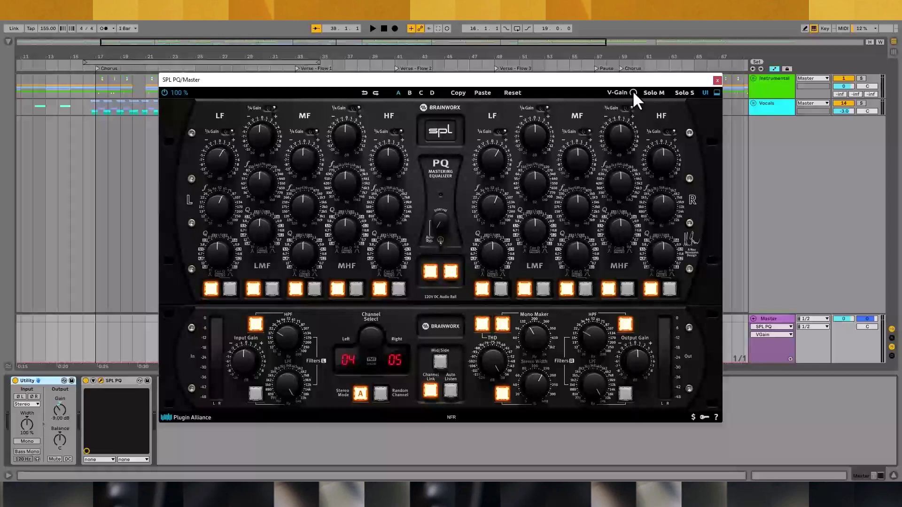
Play the song with V-Gain at -107 dB, then stop and set V-Gain to -91 dB.
{"action": "key", "text": "space"}
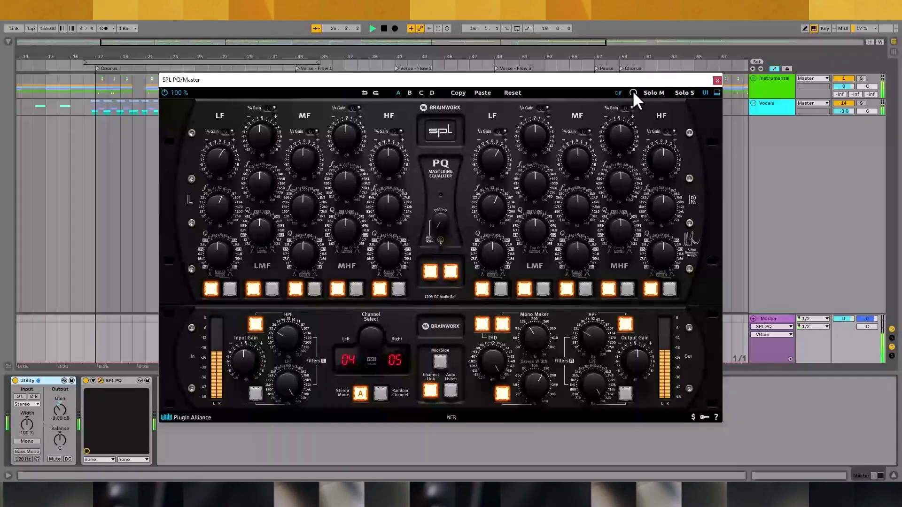
{"action": "left_click_drag", "start_coordinate": [632, 90], "coordinate": [640, 19]}
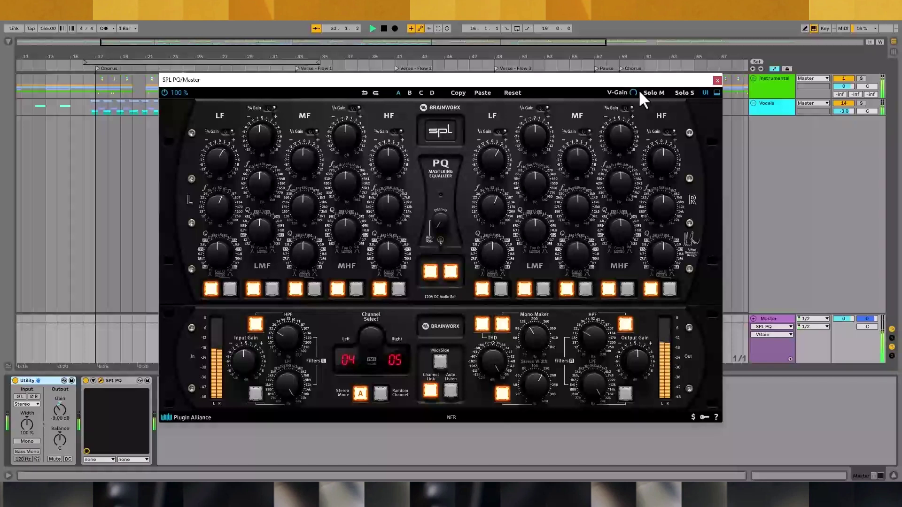
{"action": "key", "text": "space"}
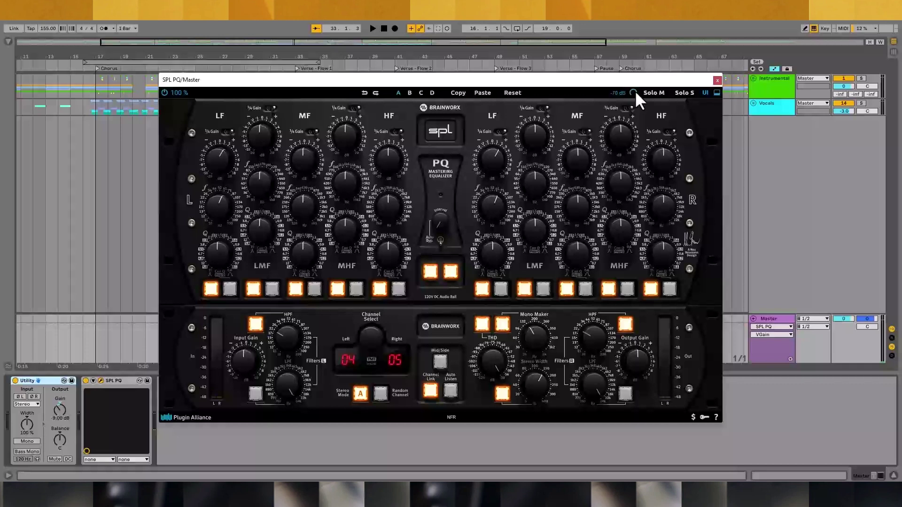
{"action": "left_click_drag", "start_coordinate": [635, 91], "coordinate": [637, 197]}
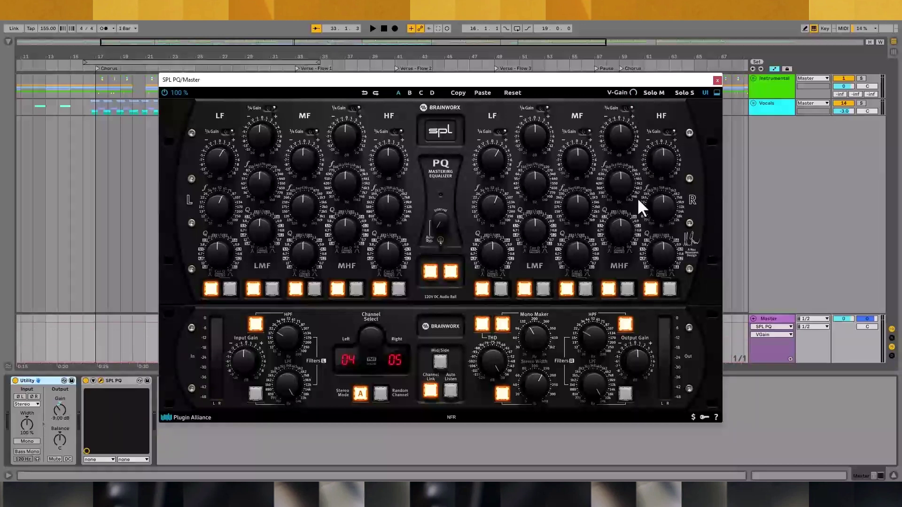
{"action": "left_click", "coordinate": [657, 92]}
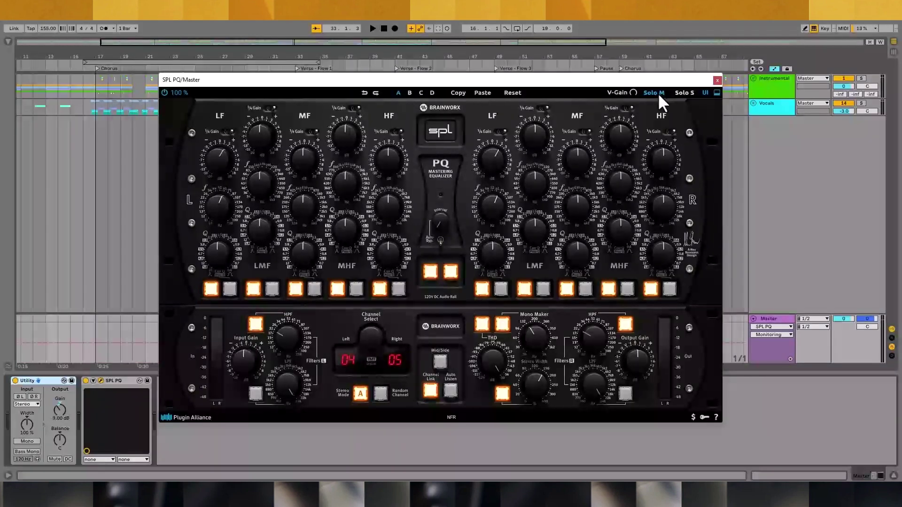
{"action": "key", "text": "space"}
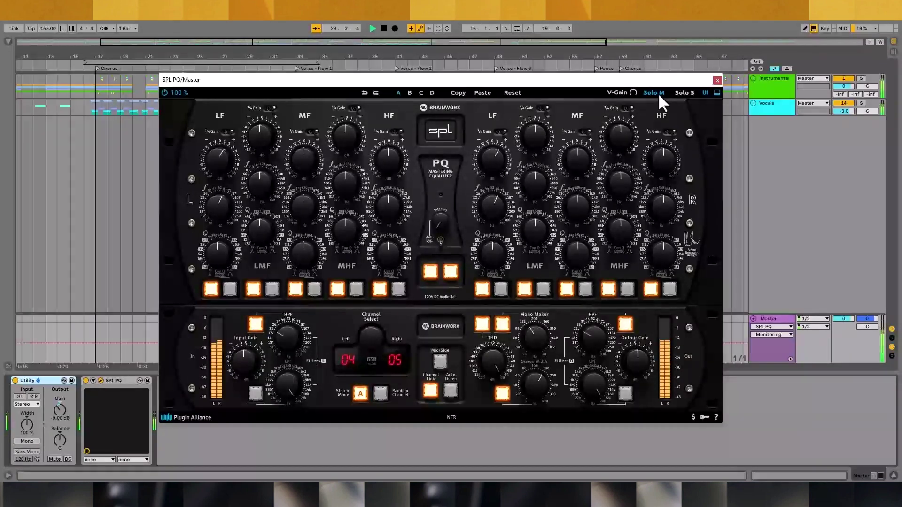
{"action": "left_click", "coordinate": [653, 92]}
{"action": "key", "text": "space"}
{"action": "left_click", "coordinate": [683, 92]}
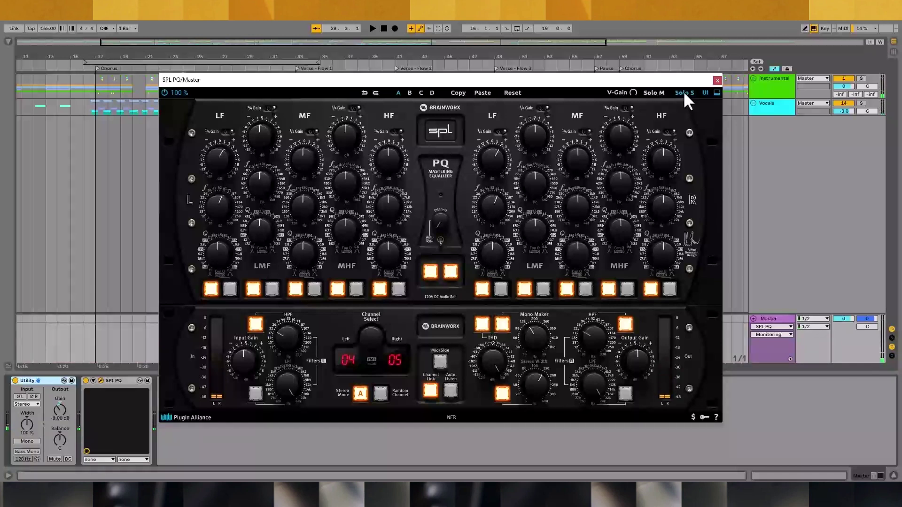
{"action": "key", "text": "space"}
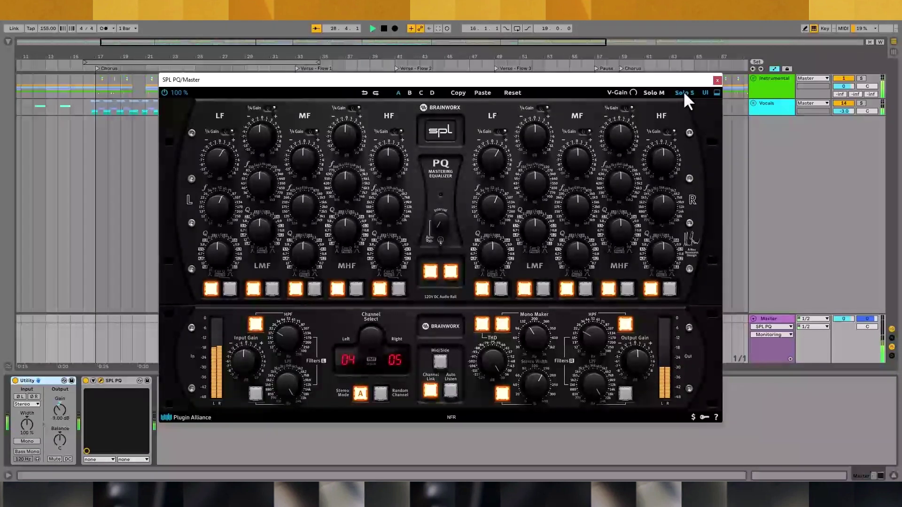
{"action": "left_click", "coordinate": [683, 92]}
{"action": "key", "text": "space"}
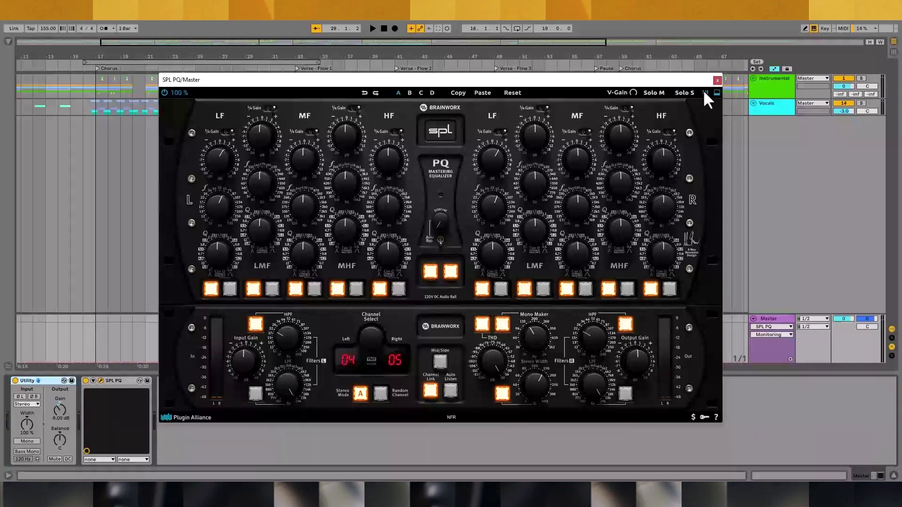
{"action": "left_click", "coordinate": [705, 92]}
{"action": "left_click", "coordinate": [711, 101]}
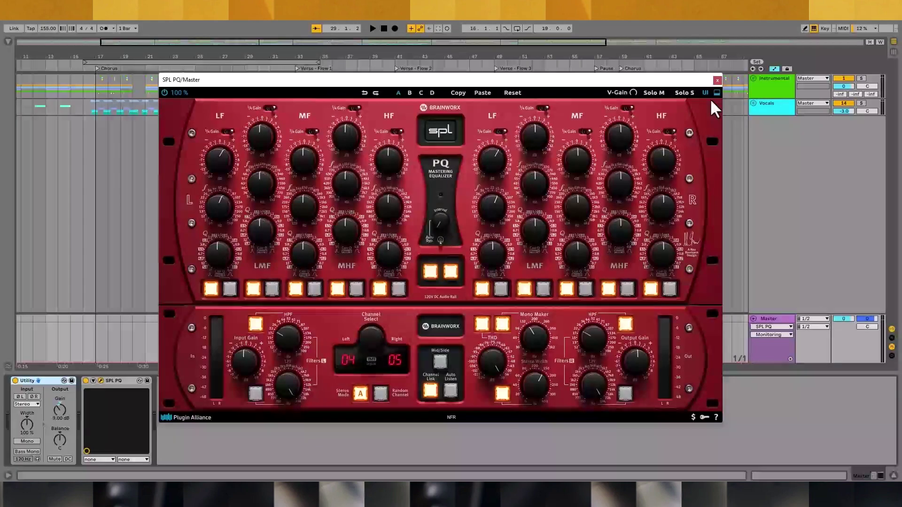
{"action": "left_click", "coordinate": [706, 92]}
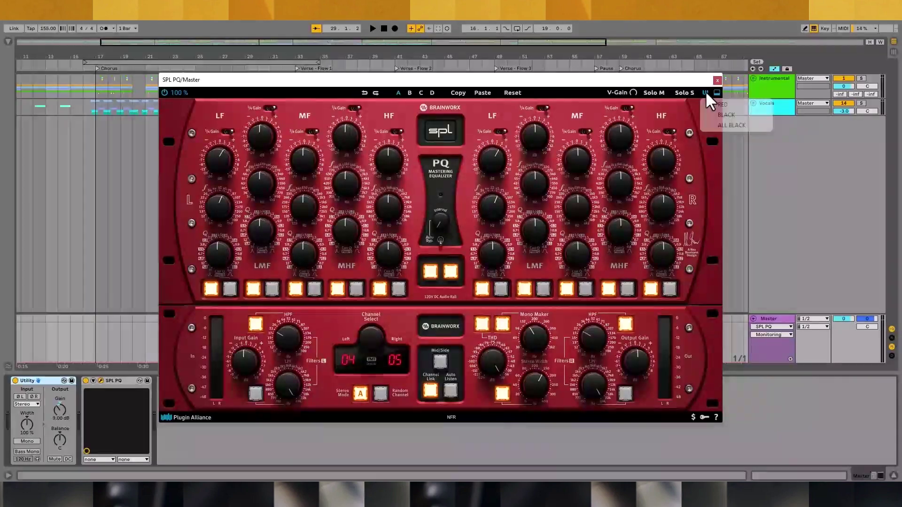
{"action": "left_click", "coordinate": [716, 116]}
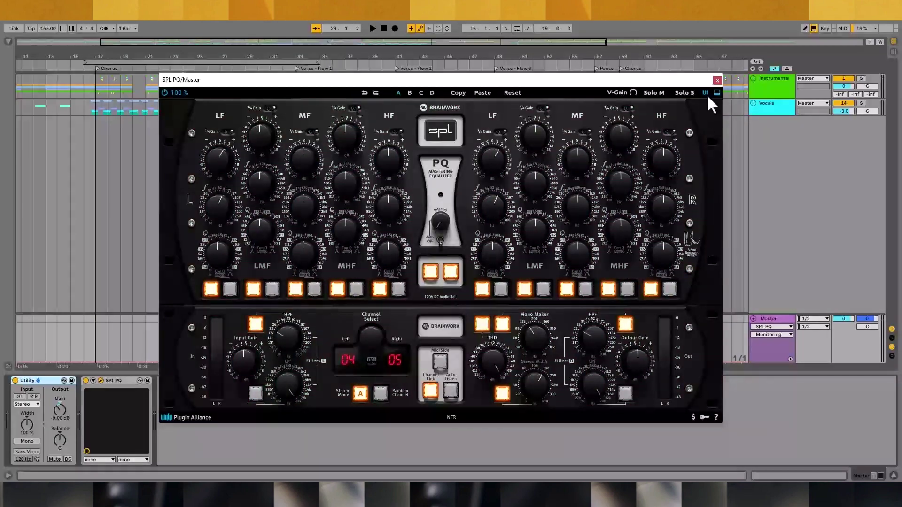
{"action": "left_click", "coordinate": [704, 92]}
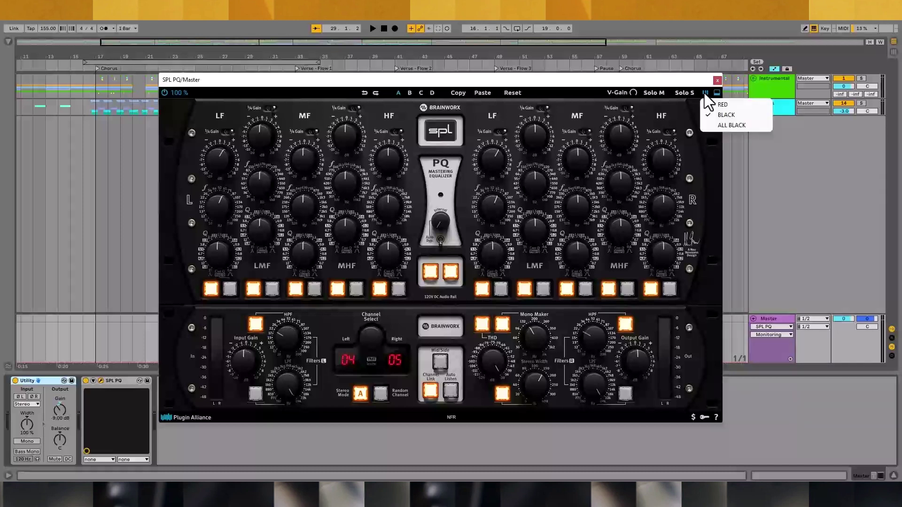
{"action": "left_click", "coordinate": [714, 124]}
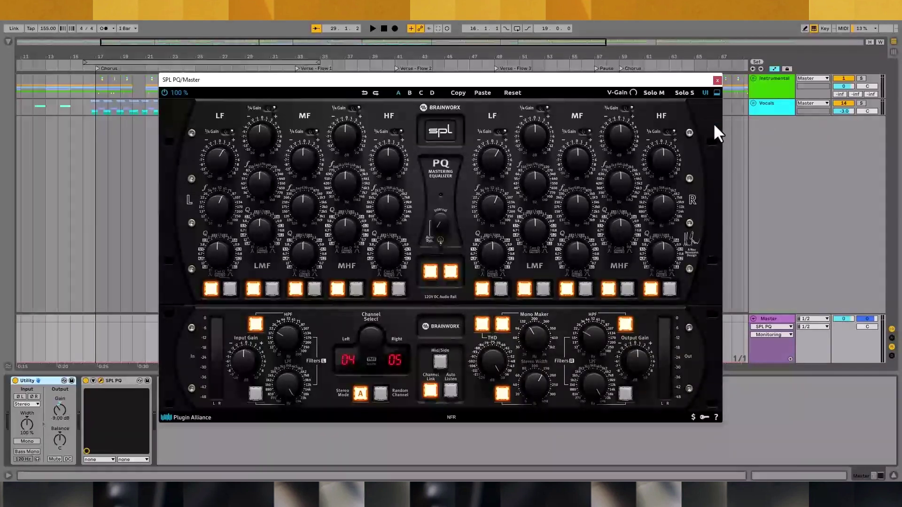
{"action": "left_click", "coordinate": [716, 92]}
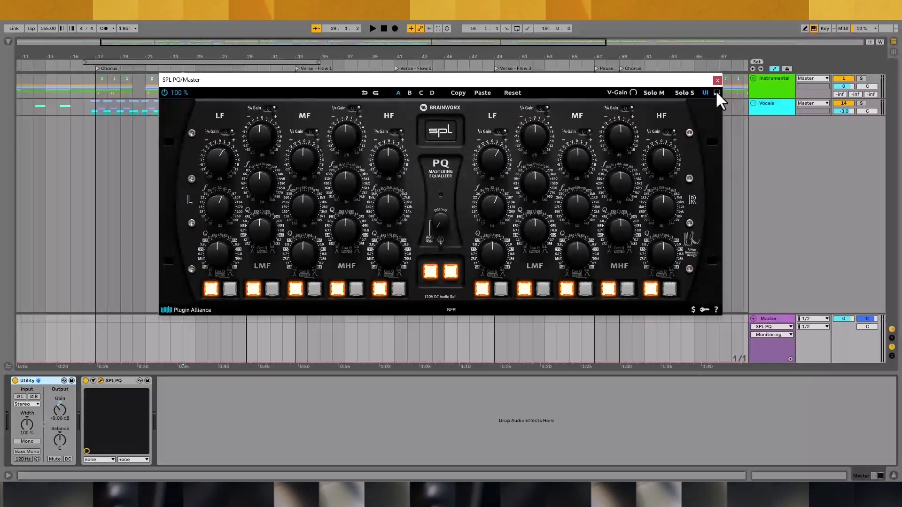
{"action": "left_click", "coordinate": [717, 92]}
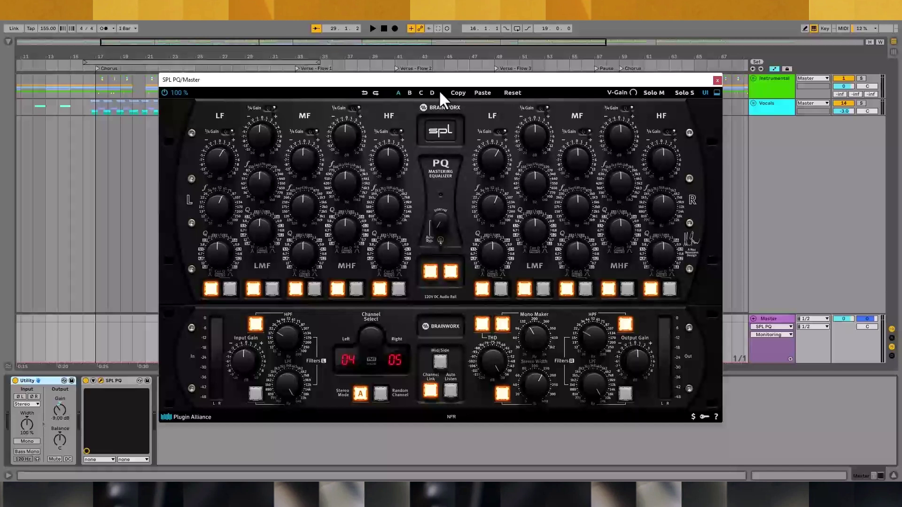
Paste slot A's settings into slot B, boost LF gain to 7 dB and lower the MHF frequency.
{"action": "left_click", "coordinate": [408, 93]}
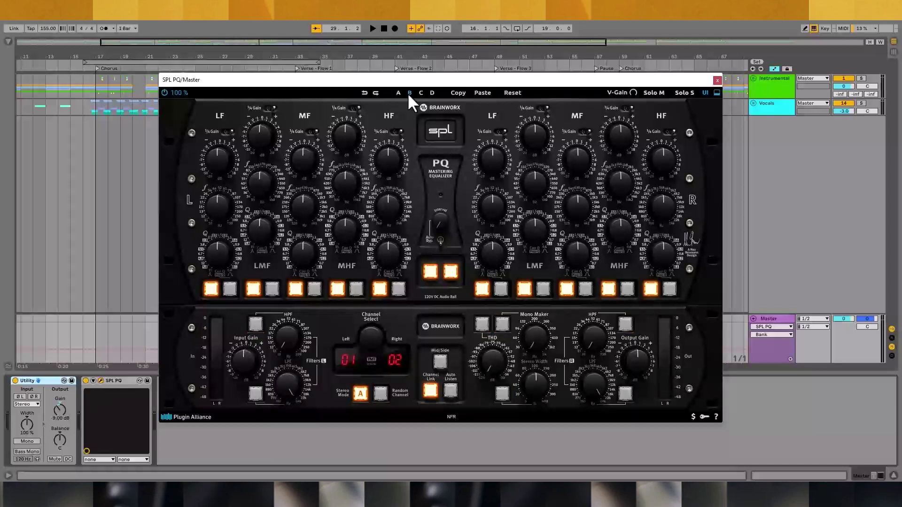
{"action": "left_click", "coordinate": [482, 93]}
{"action": "left_click_drag", "start_coordinate": [488, 161], "coordinate": [491, 149]}
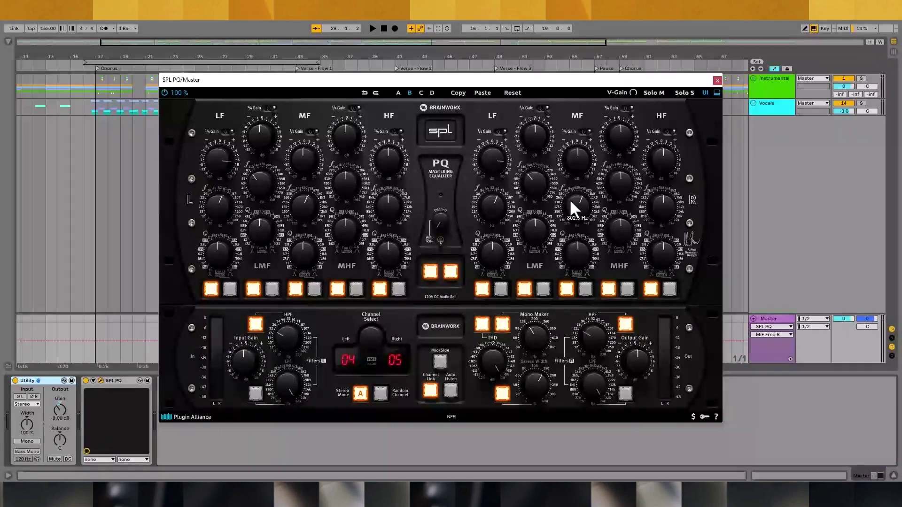
{"action": "left_click_drag", "start_coordinate": [613, 182], "coordinate": [621, 195]}
Toggle between slots A and B twice to compare, then reset slot B to defaults.
{"action": "left_click", "coordinate": [397, 92]}
{"action": "left_click", "coordinate": [407, 91]}
{"action": "left_click", "coordinate": [397, 92]}
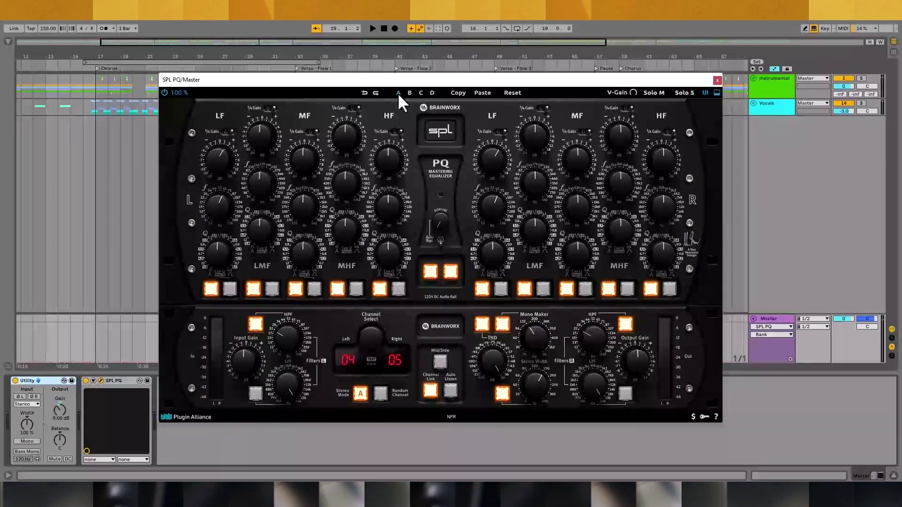
{"action": "left_click", "coordinate": [408, 93]}
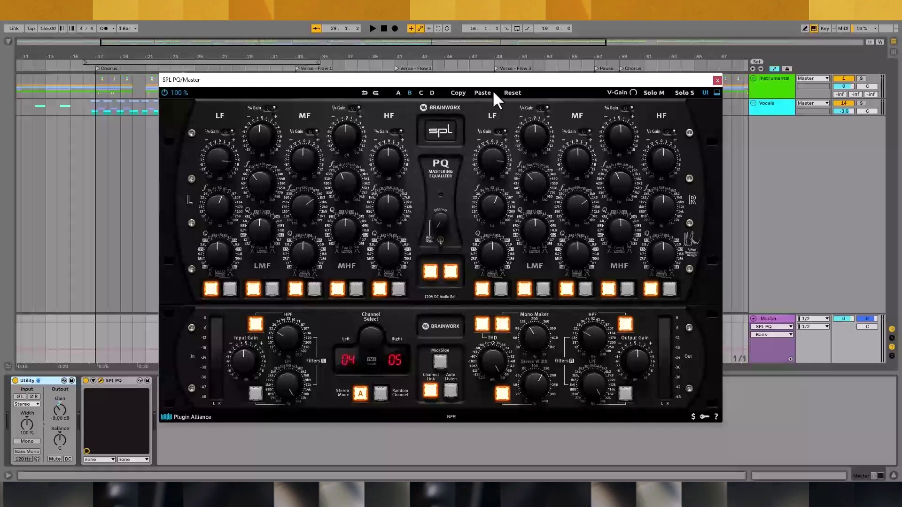
{"action": "left_click", "coordinate": [511, 93]}
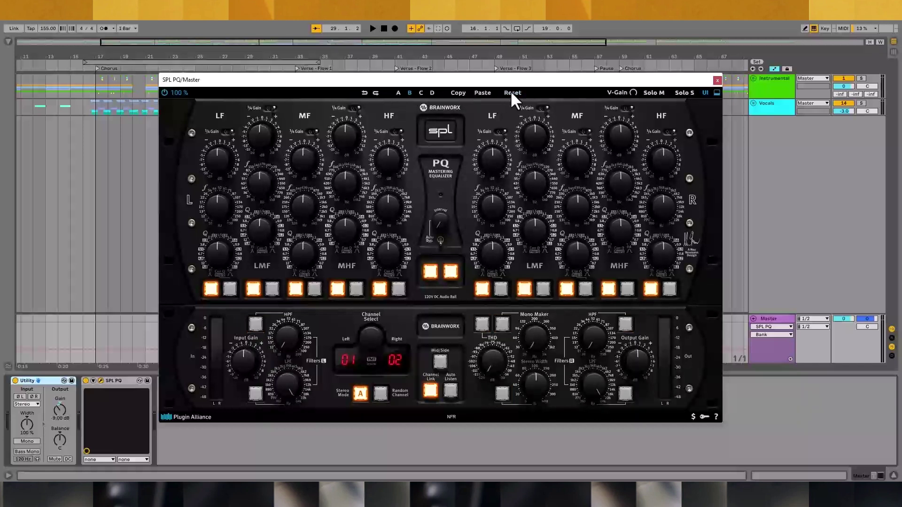